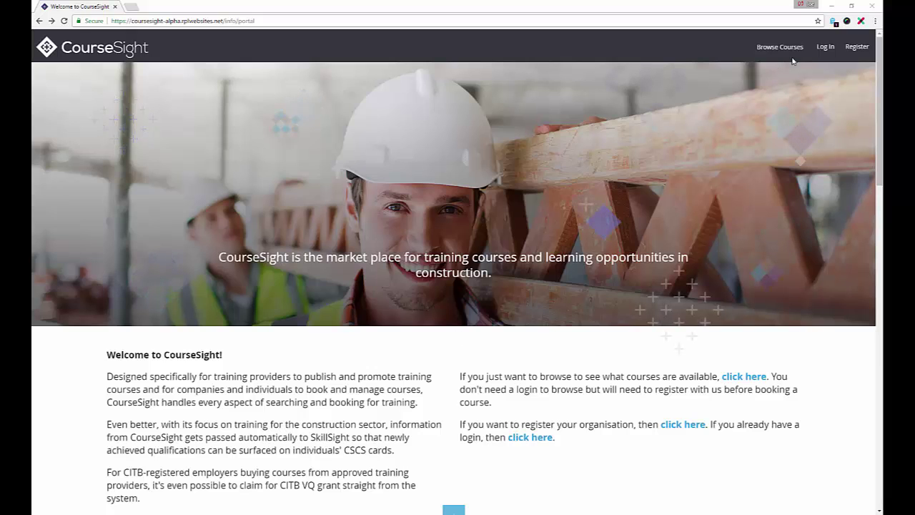
Log in with the saved account credentials and connect the organisation's payment account with Stripe
left_click(826, 47)
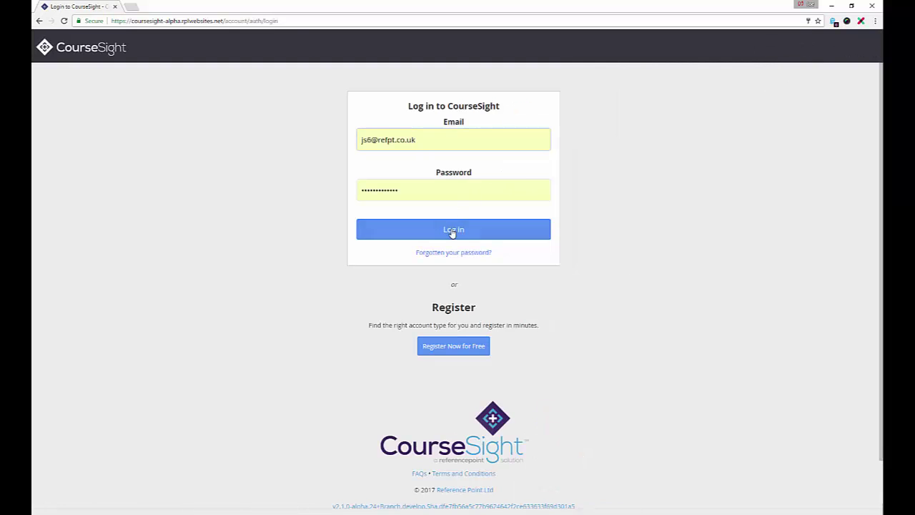
left_click(453, 232)
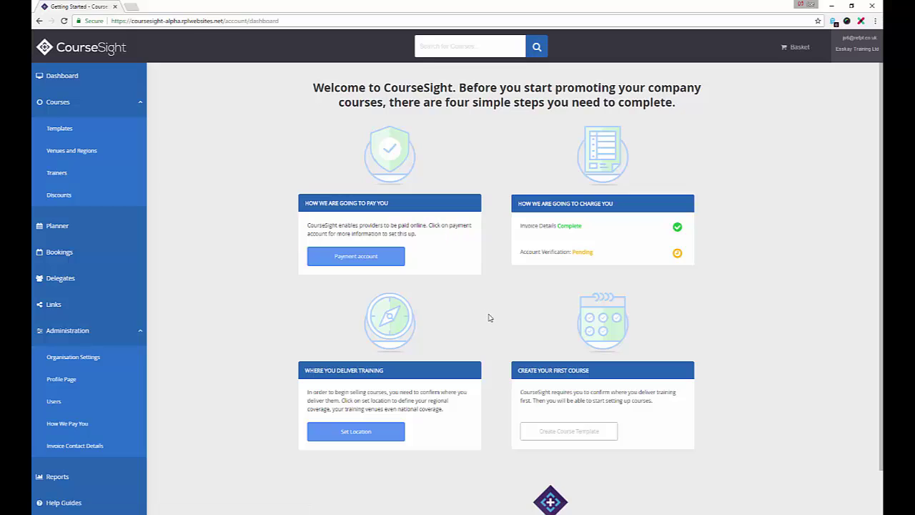
left_click(360, 257)
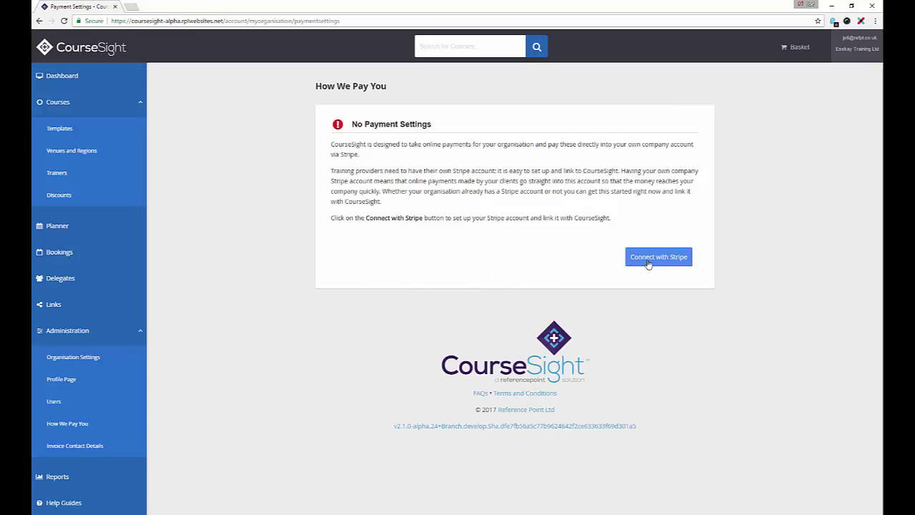
left_click(652, 262)
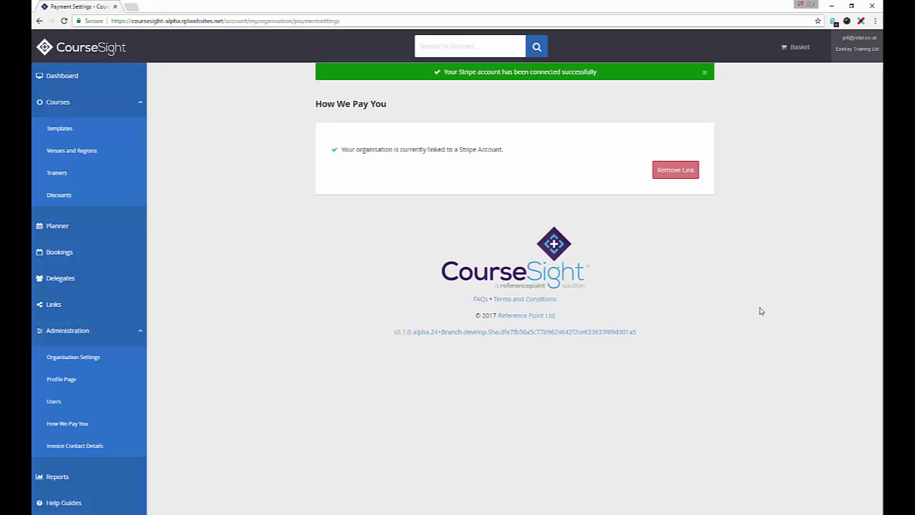
left_click(673, 177)
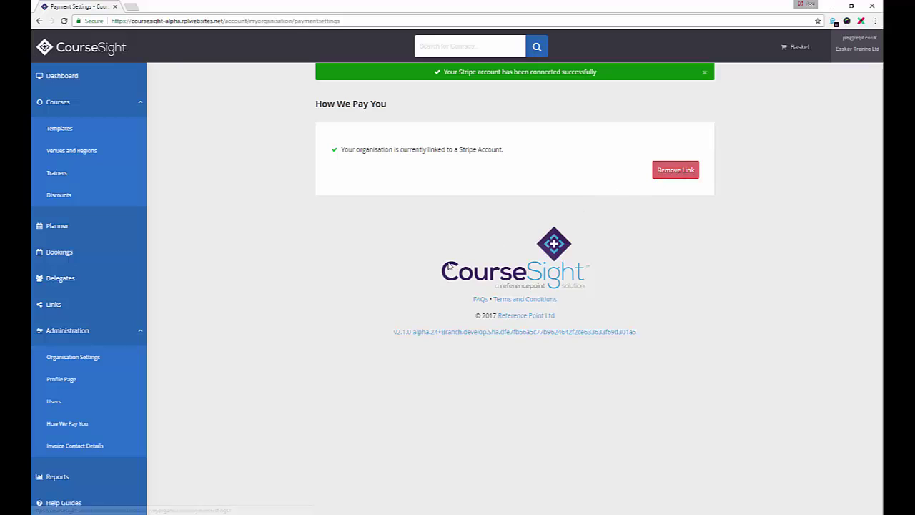
Create a new organisation user with first and last name, confirmed e-mail address and the Training Provider (Admin) role
left_click(80, 408)
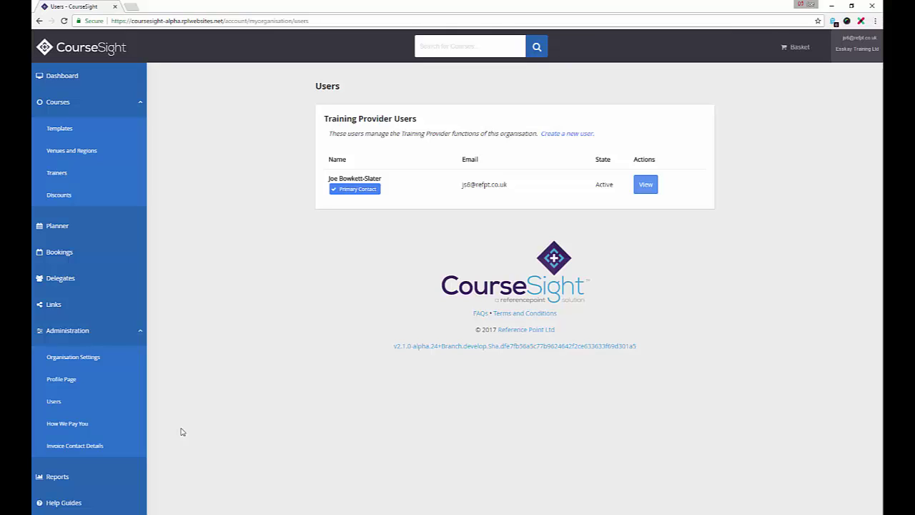
left_click(588, 135)
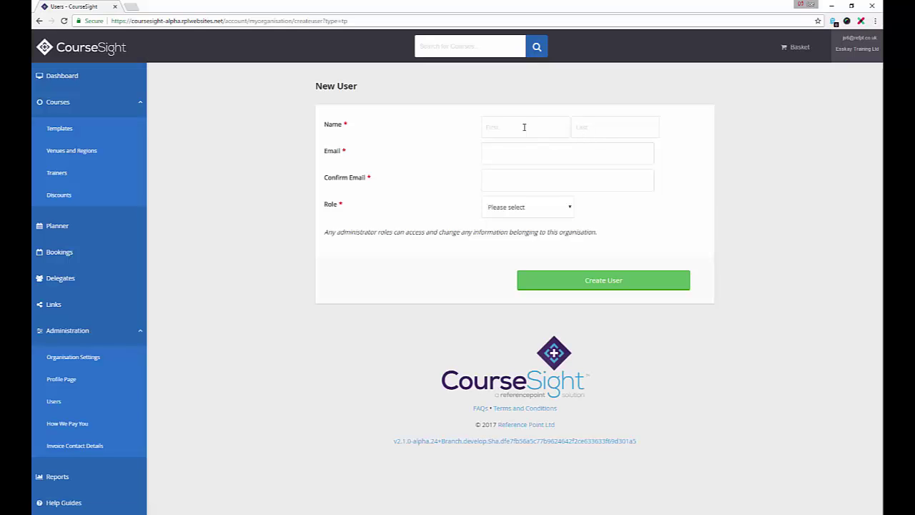
left_click(525, 128)
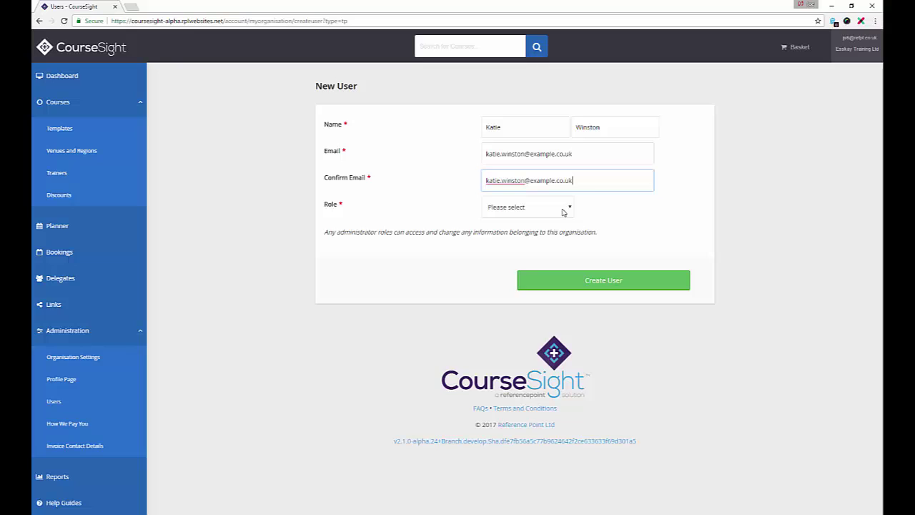
left_click(564, 212)
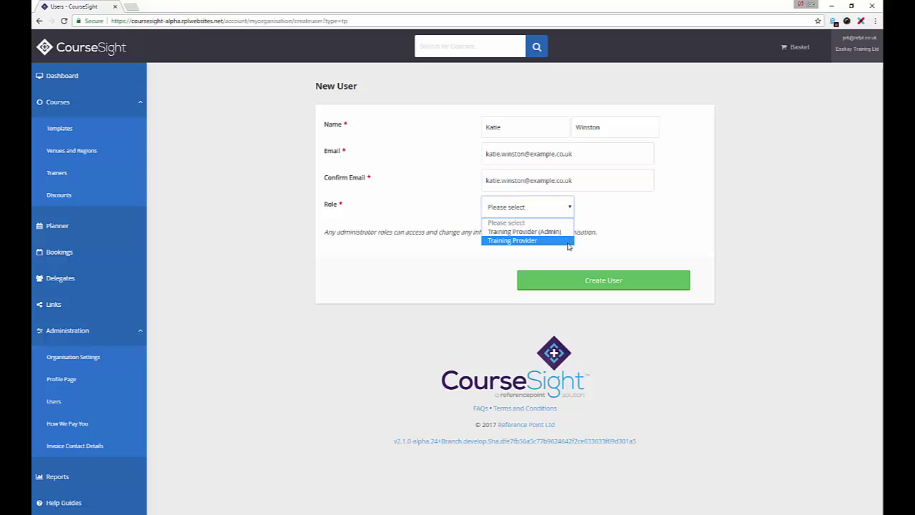
left_click(566, 233)
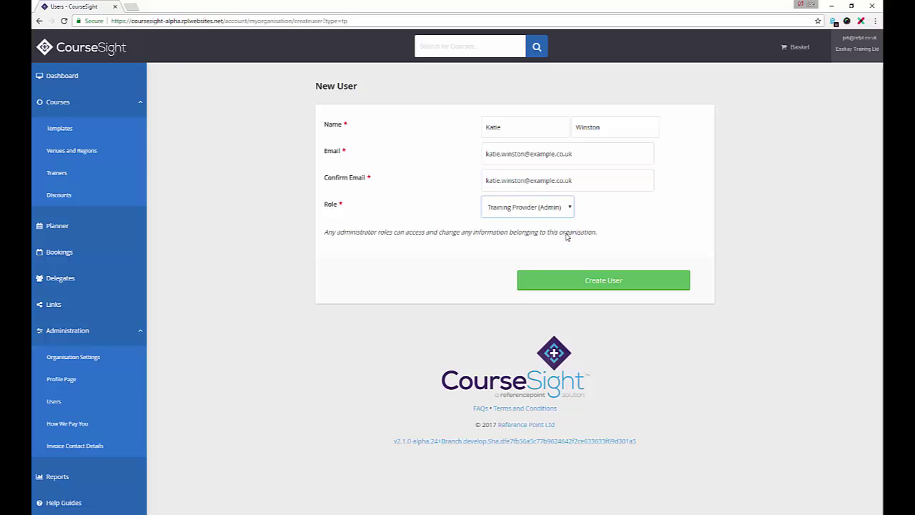
left_click(606, 284)
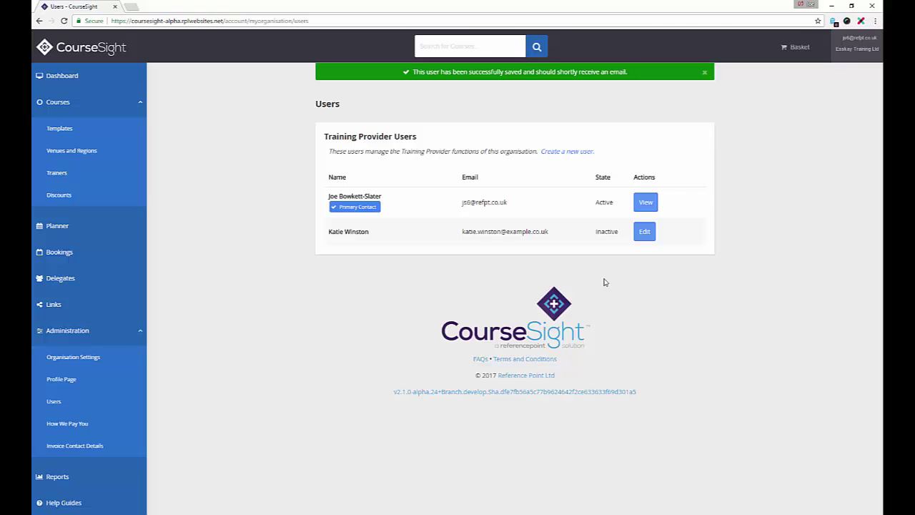
Start a new training venue named Building 6 and fill in its main address
left_click(59, 84)
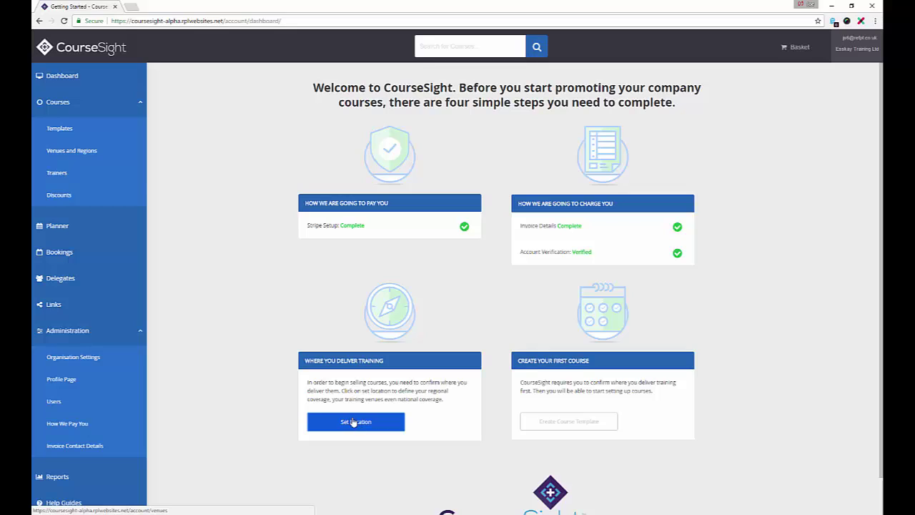
left_click(81, 153)
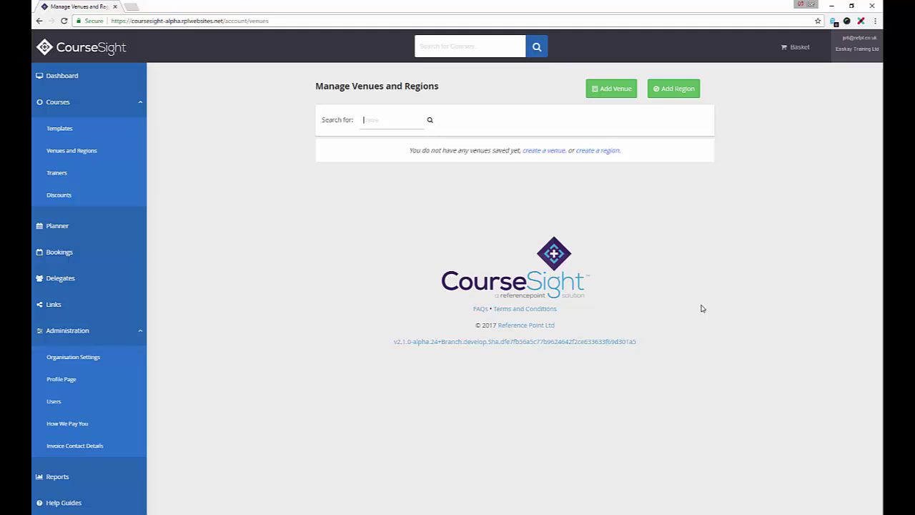
left_click(610, 92)
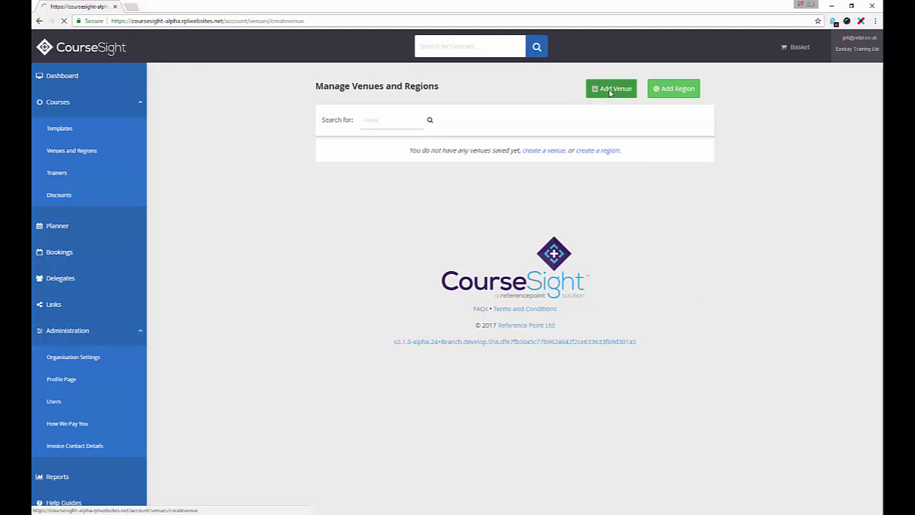
left_click(546, 164)
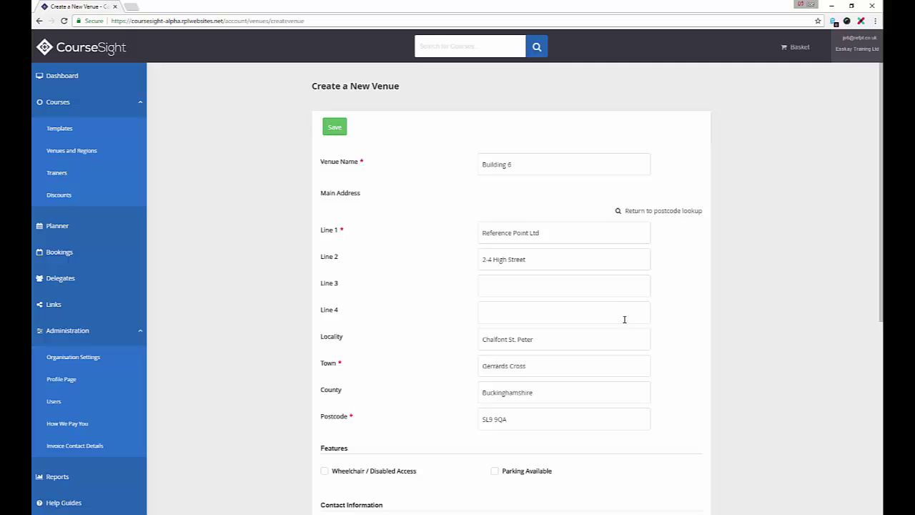
Mark the venue as having wheelchair access and parking, enter its contact's name, e-mail and telephone number, and save it
scroll(623, 317, "down", 5)
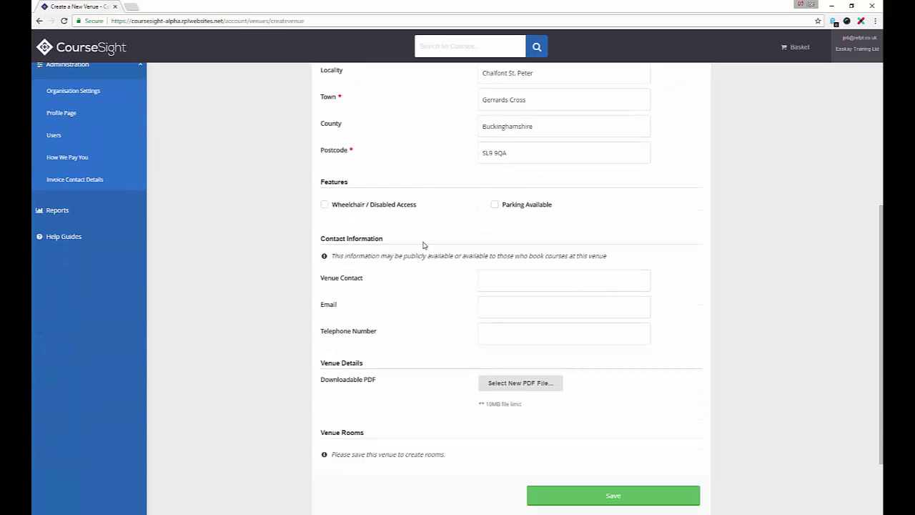
left_click(325, 206)
left_click(495, 206)
left_click(519, 285)
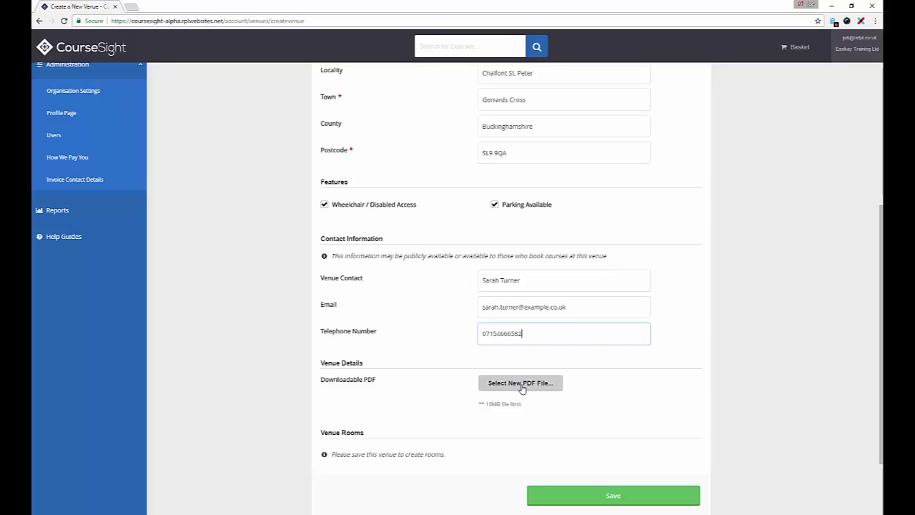
scroll(522, 389, "down", 3)
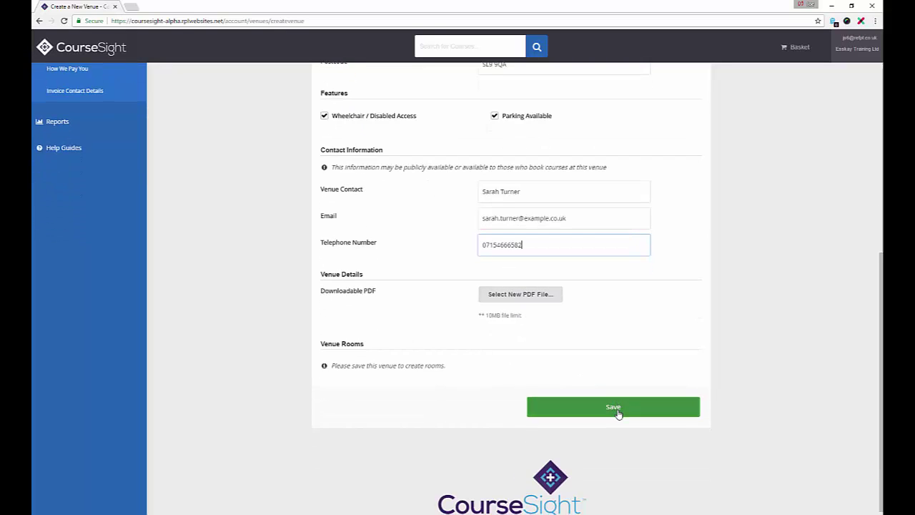
left_click(614, 411)
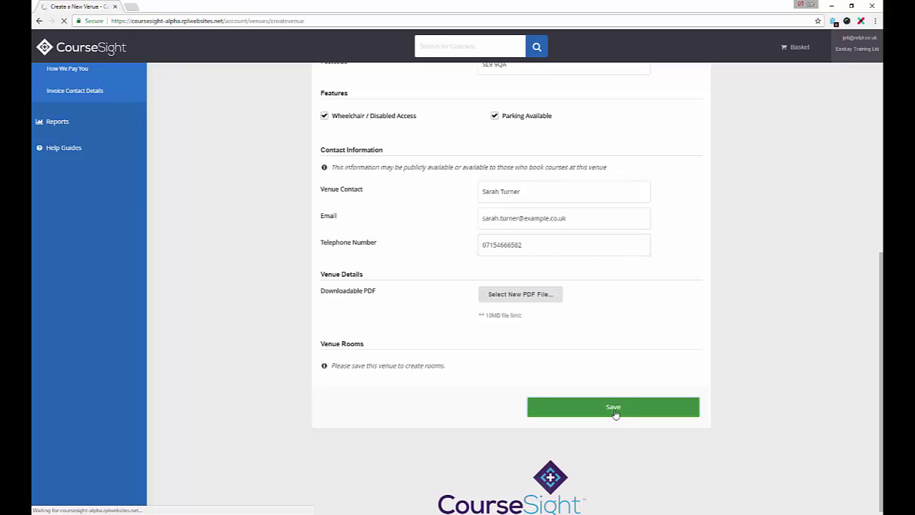
Add a room named Training Room with a capacity of 5 to the venue and save the changes
scroll(440, 314, "down", 10)
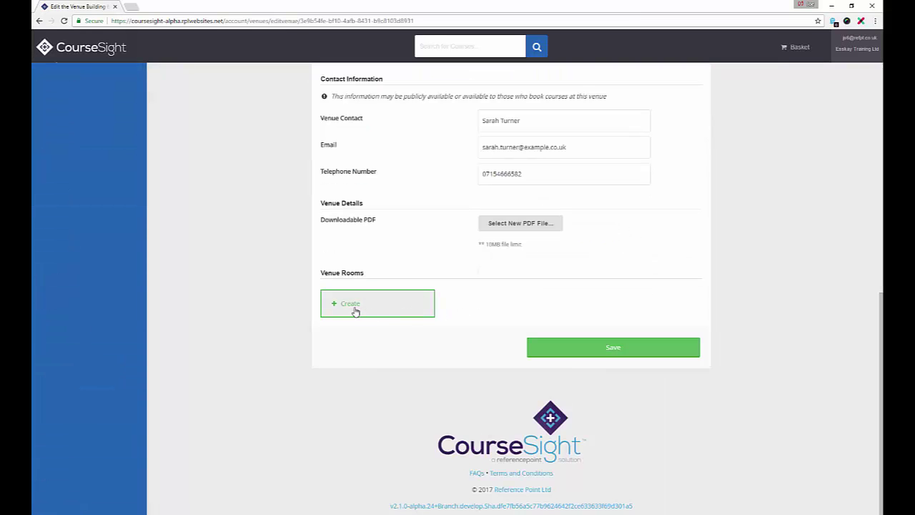
left_click(356, 311)
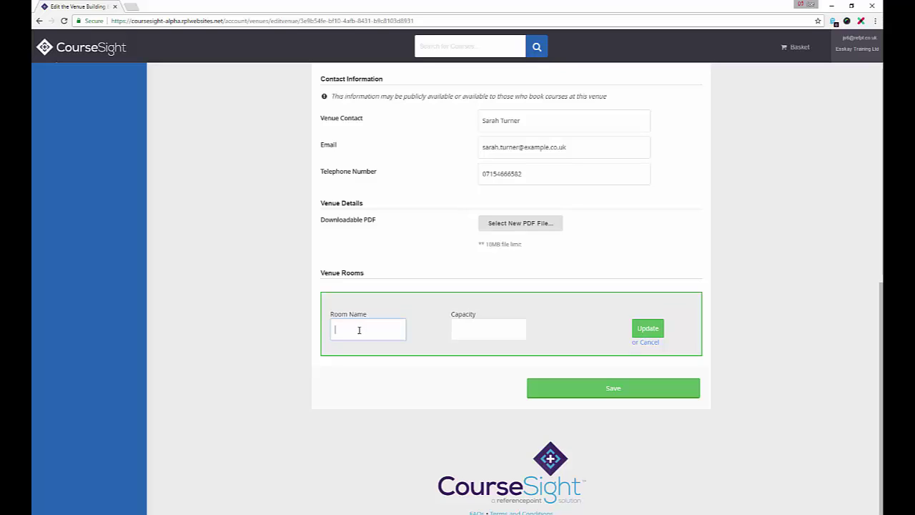
type("Training Room")
key("Tab")
type("5")
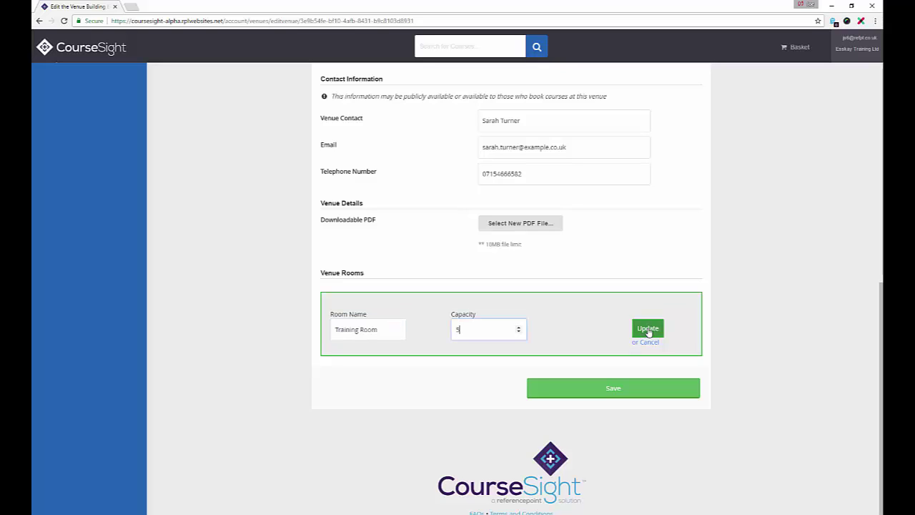
left_click(648, 330)
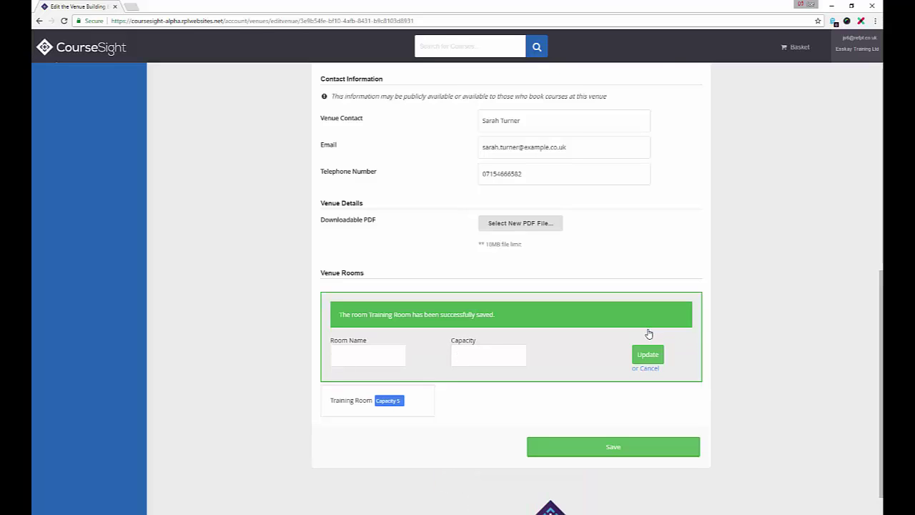
left_click(616, 451)
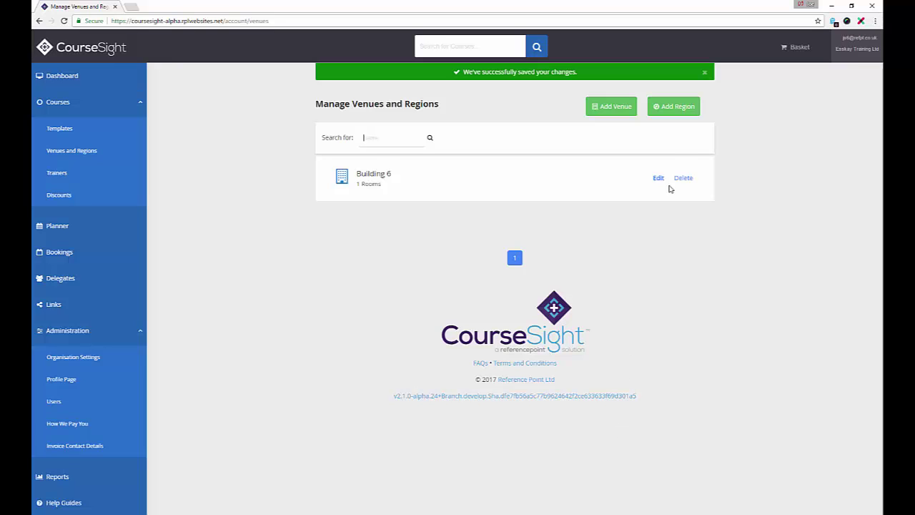
Start a new region named South East and enter its contact's name, e-mail and telephone number
left_click(674, 107)
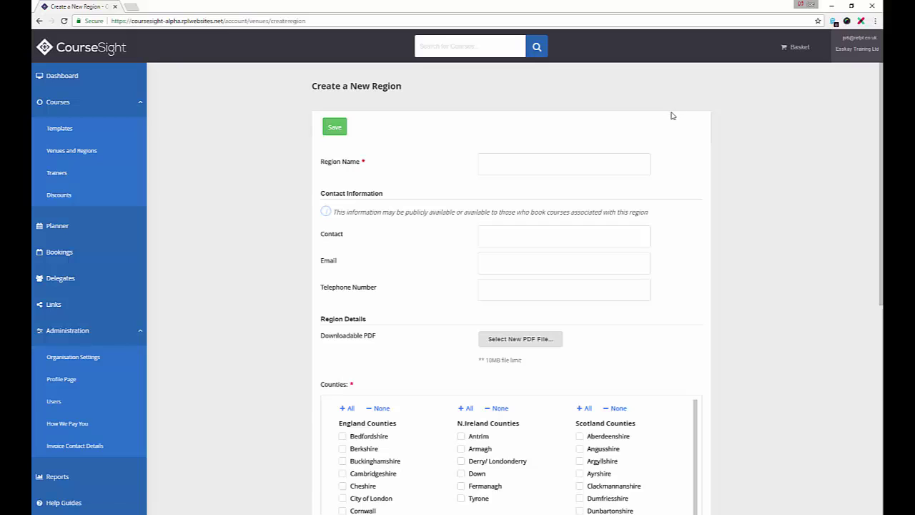
left_click(532, 162)
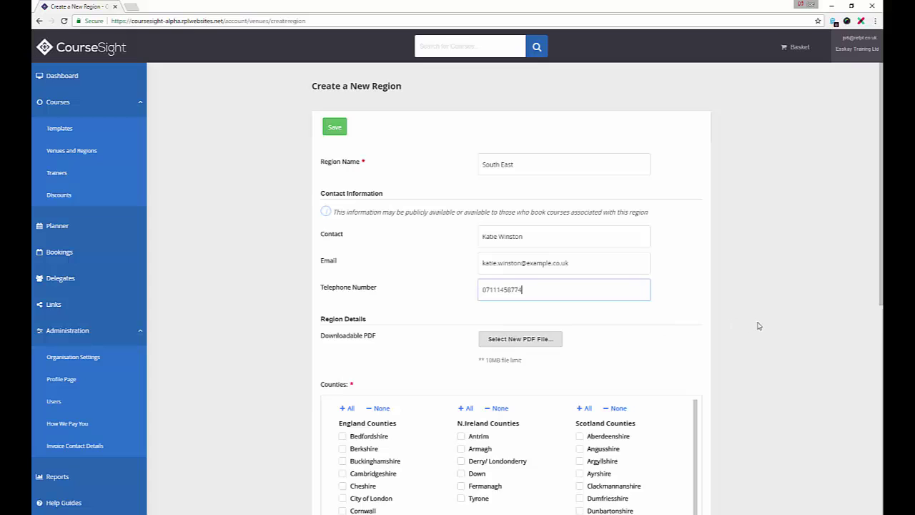
Assign the counties Berkshire, Buckinghamshire, Kent and Surrey to the region and save it
scroll(760, 326, "down", 3)
scroll(763, 326, "down", 1)
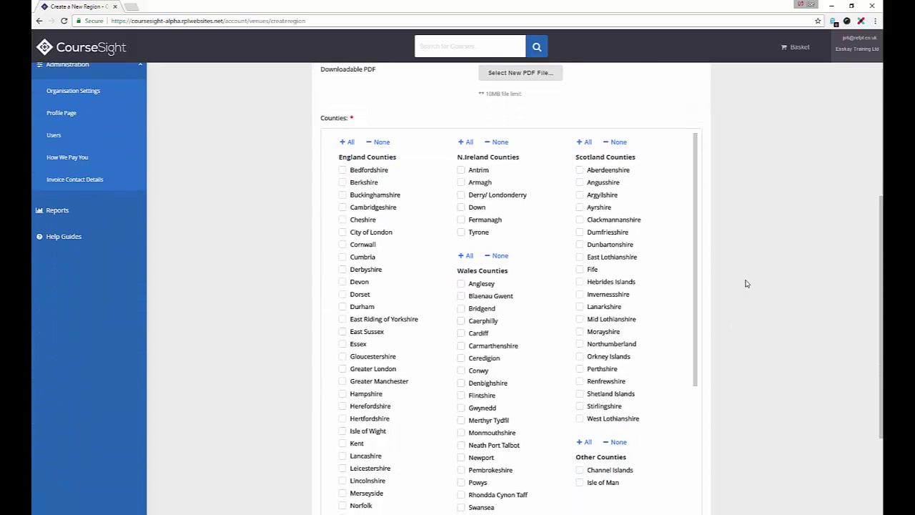
left_click(342, 183)
left_click(343, 195)
left_click(343, 443)
scroll(472, 391, "down", 1)
scroll(465, 387, "down", 2)
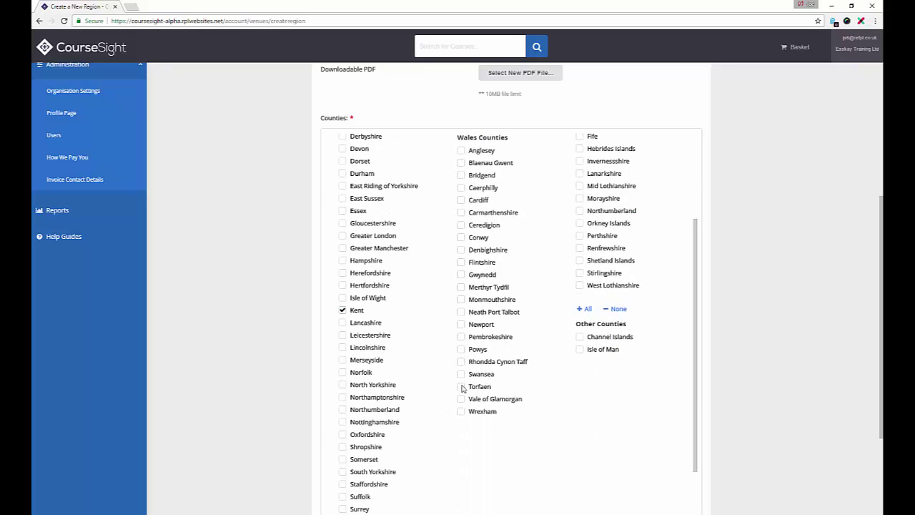
scroll(403, 439, "down", 1)
left_click(342, 467)
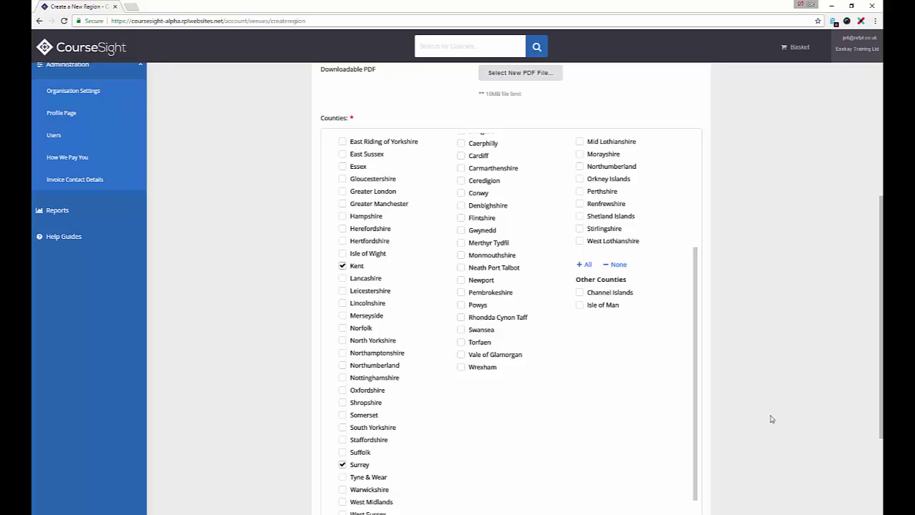
scroll(770, 418, "down", 3)
left_click(616, 345)
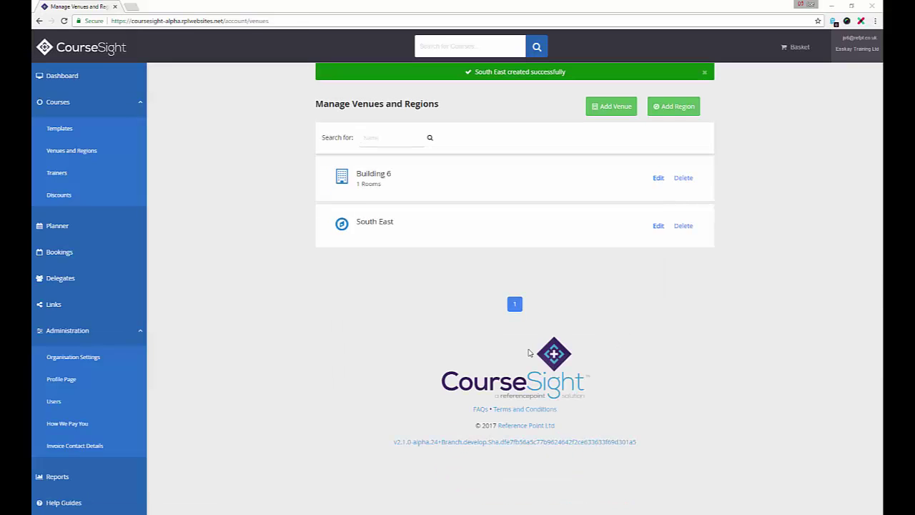
Create an enabled trainer with the title Mrs, entering the trainer's full name, e-mail and mobile number
left_click(61, 179)
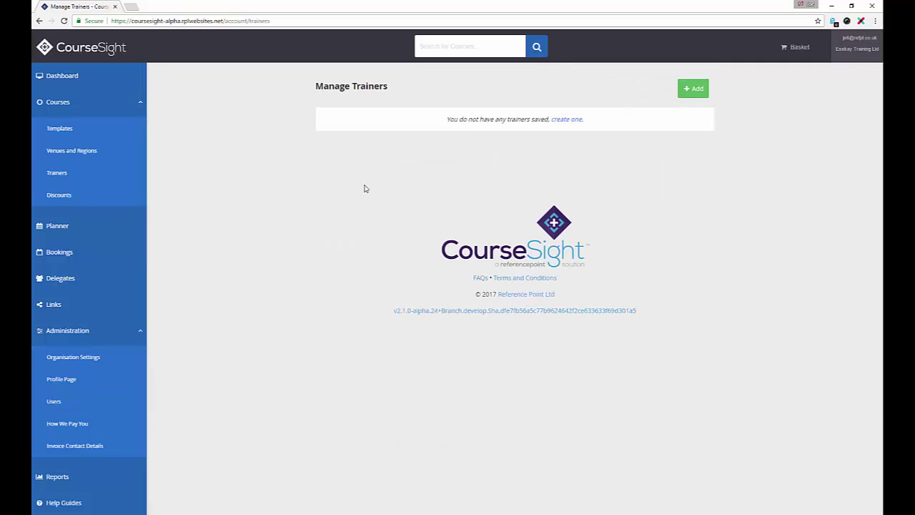
left_click(691, 90)
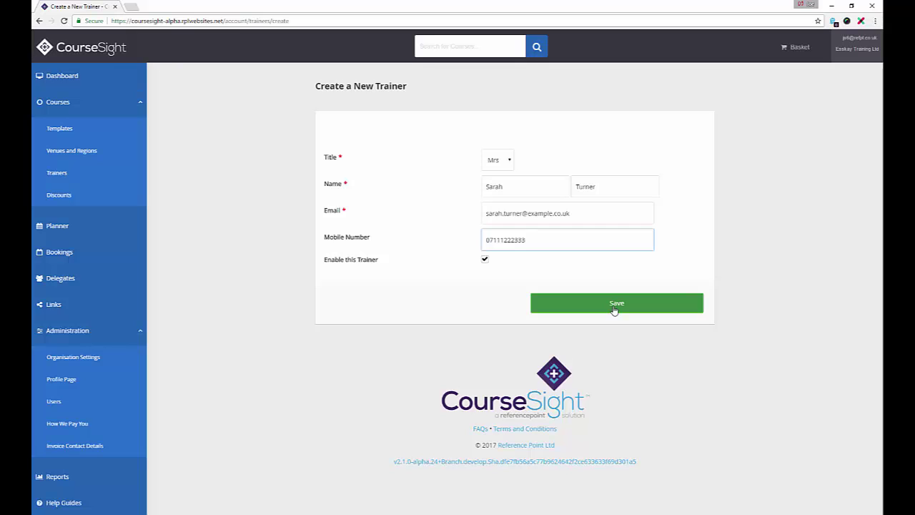
left_click(614, 310)
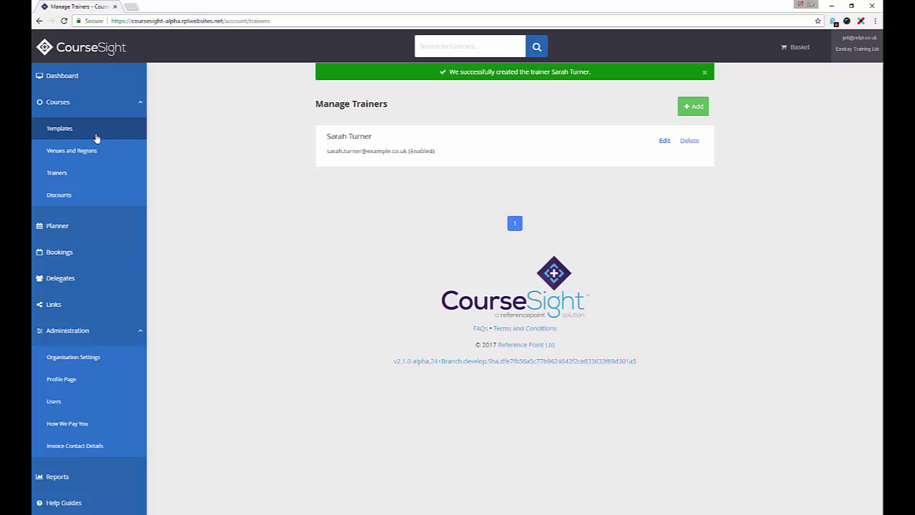
Start a course template from scratch titled Asbestos Awareness in the Health & Safety category
left_click(72, 81)
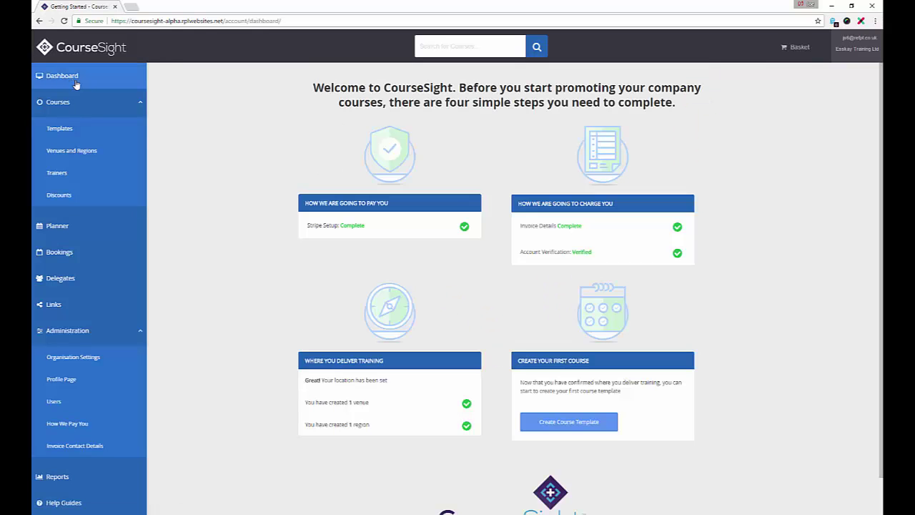
left_click(570, 423)
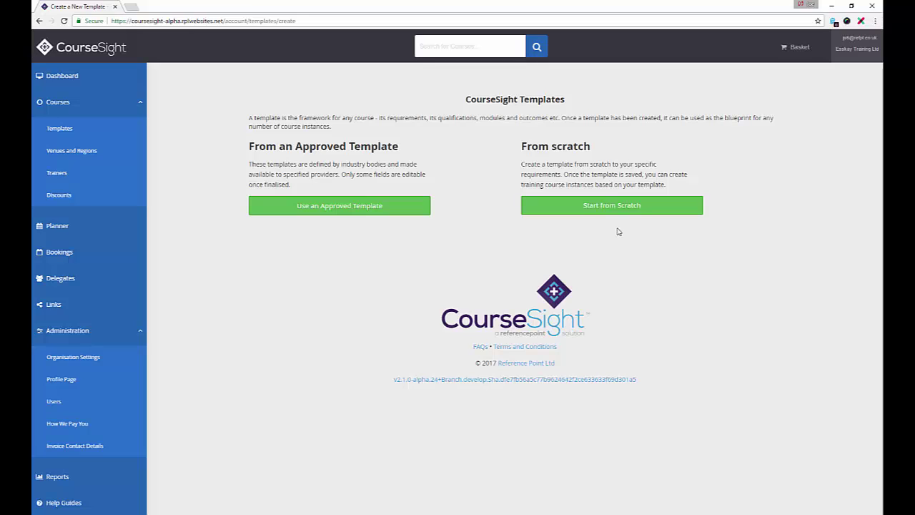
left_click(549, 206)
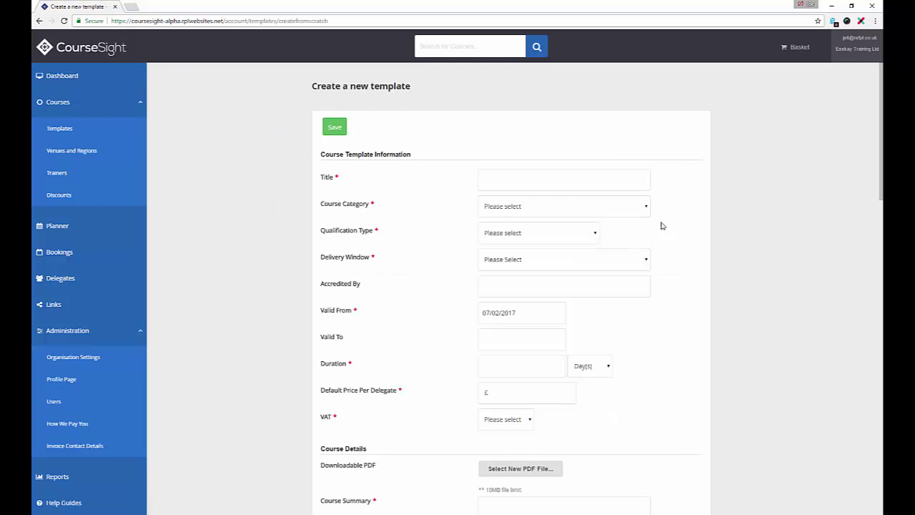
left_click(610, 181)
type("Asbestos Awareness")
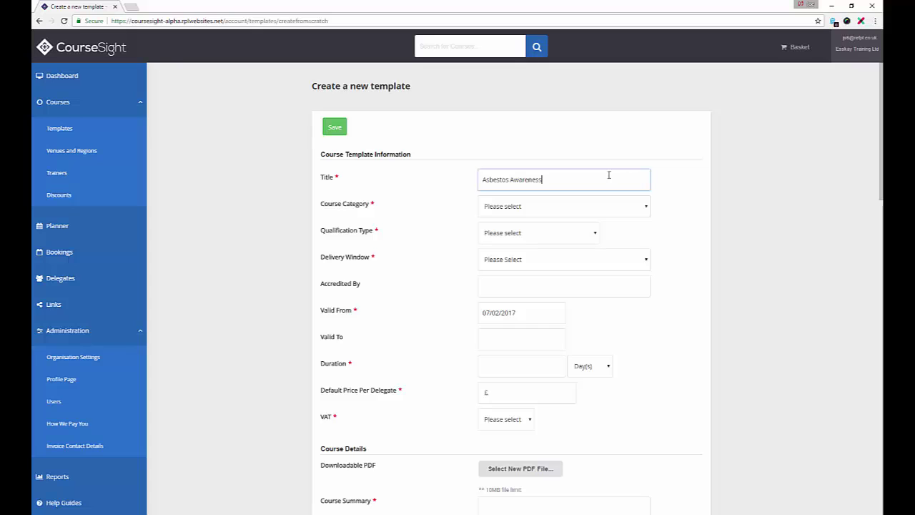
left_click(647, 207)
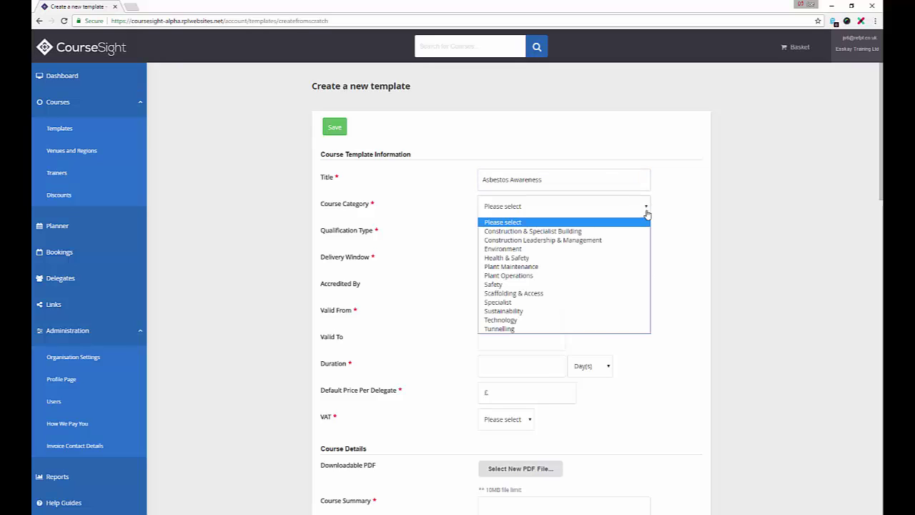
left_click(618, 258)
Set the qualification type to Certificate of Competence, the delivery window to Fixed Start Course and the accrediting body to ABC Limited
left_click(593, 236)
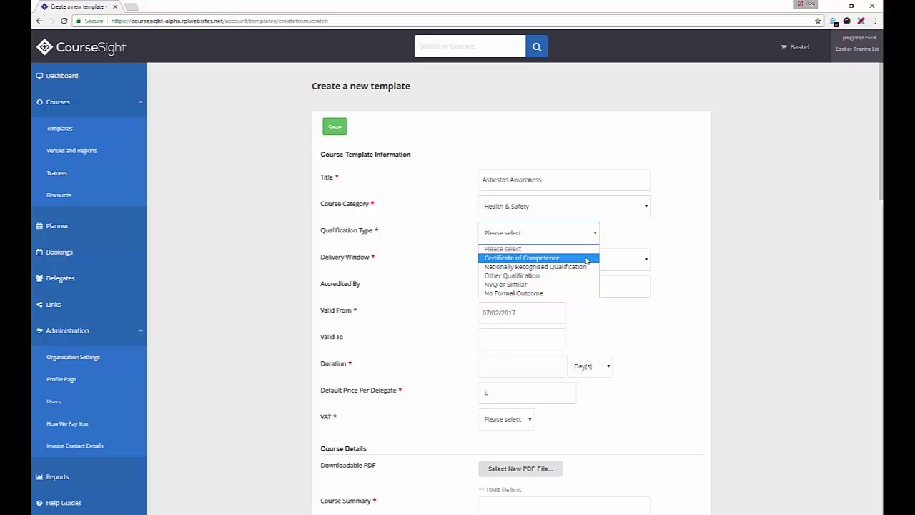
left_click(587, 259)
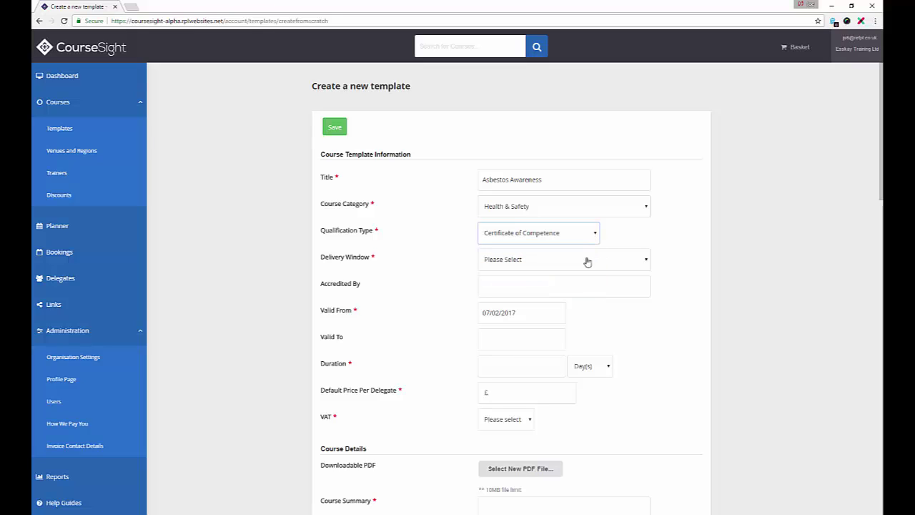
left_click(646, 262)
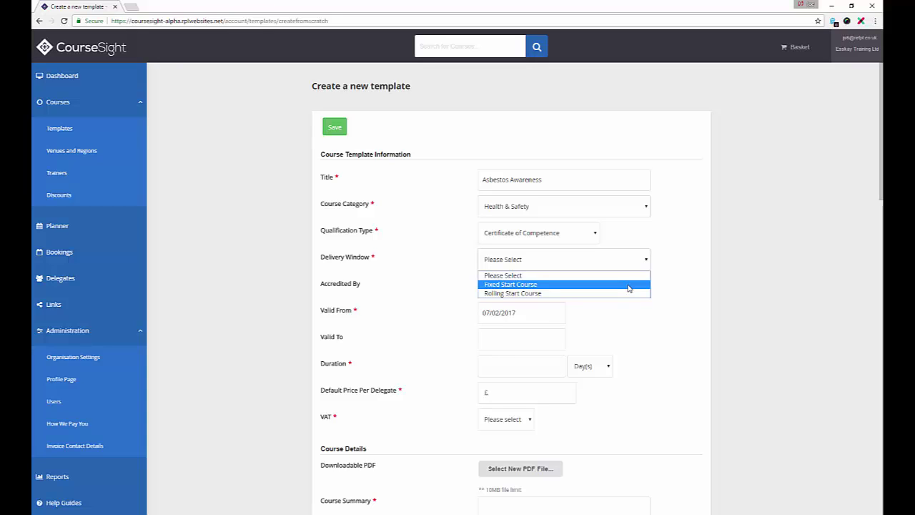
left_click(629, 286)
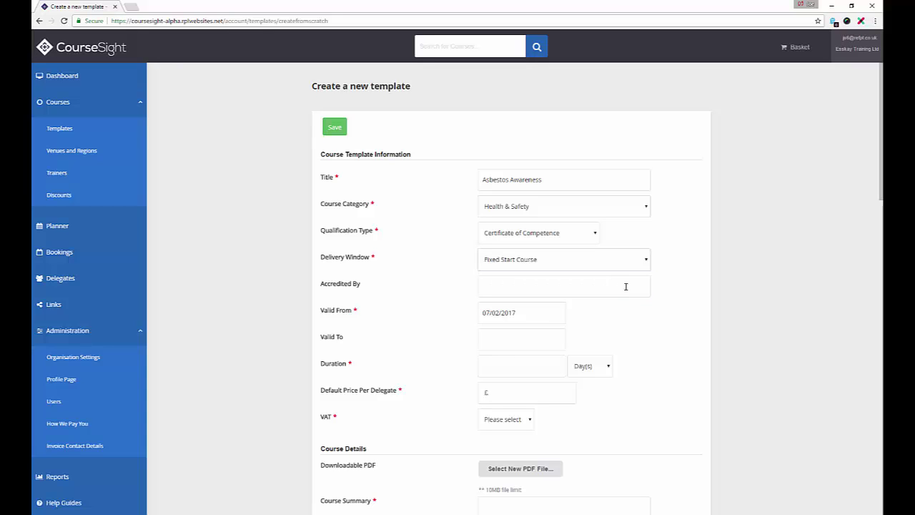
left_click(625, 286)
type("ABC Limited")
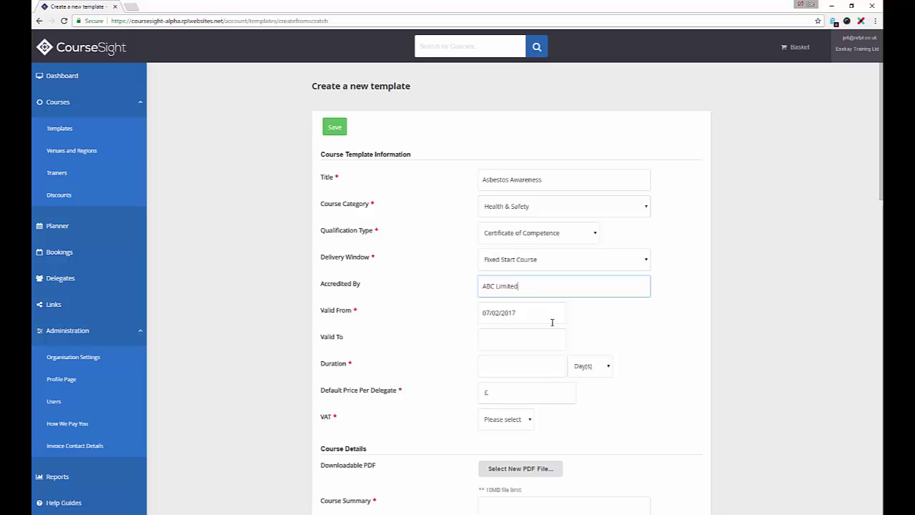
Set the template's duration to Between 6 and 9 days, the default price per delegate to £200 and VAT to Full Rate
left_click(527, 362)
type("Between 6 and 9")
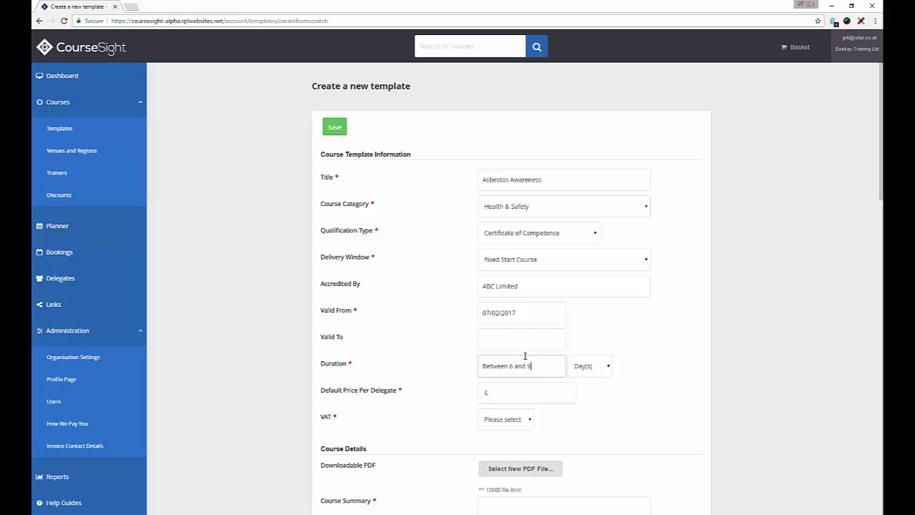
left_click(529, 396)
type("200")
left_click(522, 422)
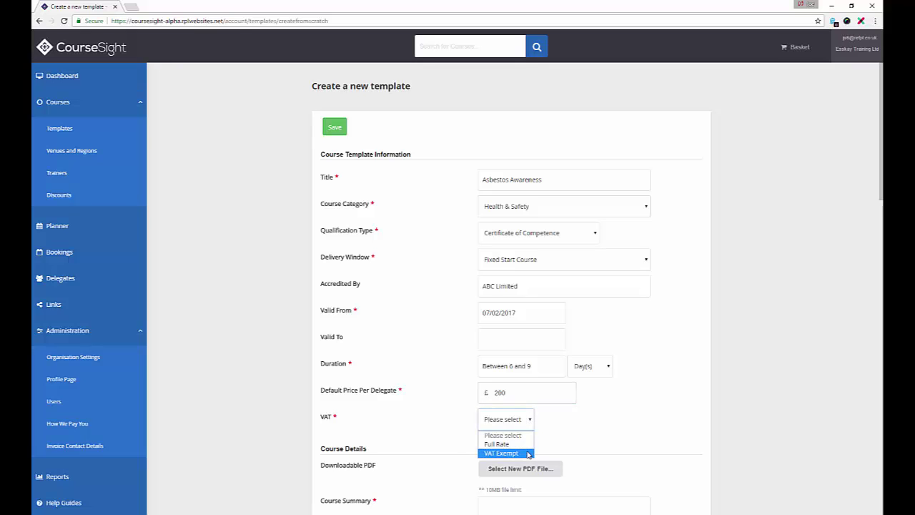
left_click(529, 444)
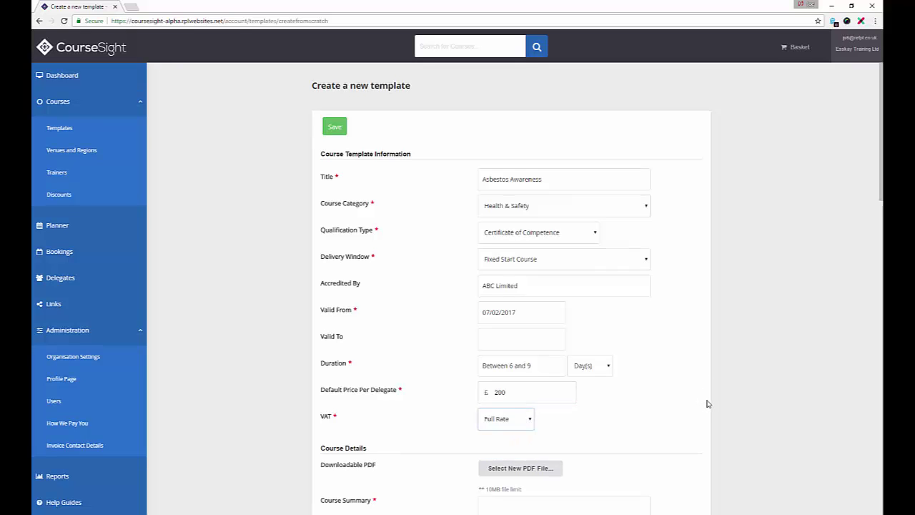
Enter the course summary "This course is designed to teach individuals how to identify and so avoid the disturbance of Asbestos within a construction area."
scroll(707, 404, "down", 4)
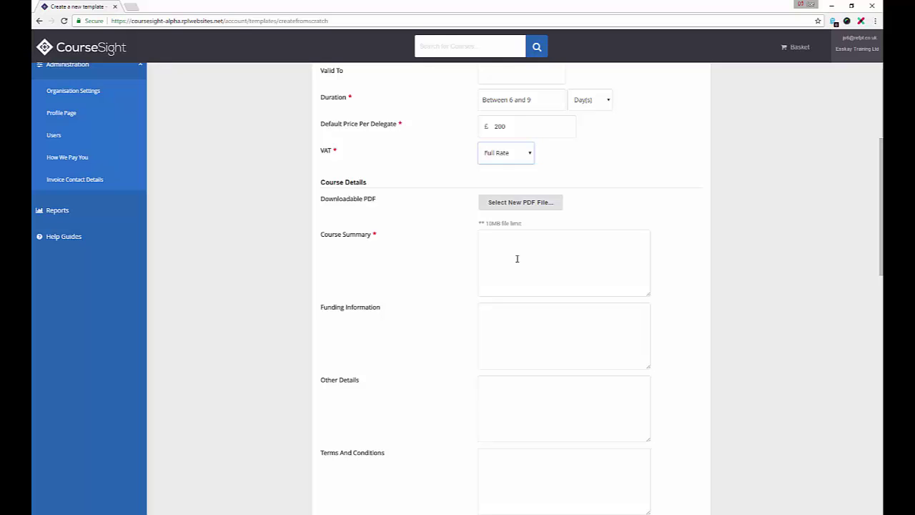
left_click(517, 258)
type("This course is designed to teach individuals how to identify and so avoid the disturbance of Asbestos within a construction area.")
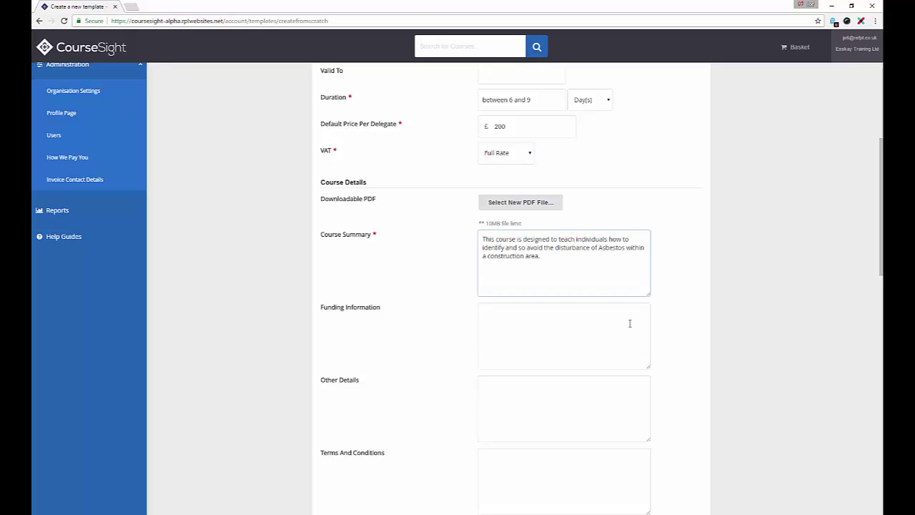
Restrict delegates to 17+ in full time employment and require their own PPE: safety goggles, face mask, heavy duty gloves, hard hats, steel toe boots
scroll(781, 319, "down", 1)
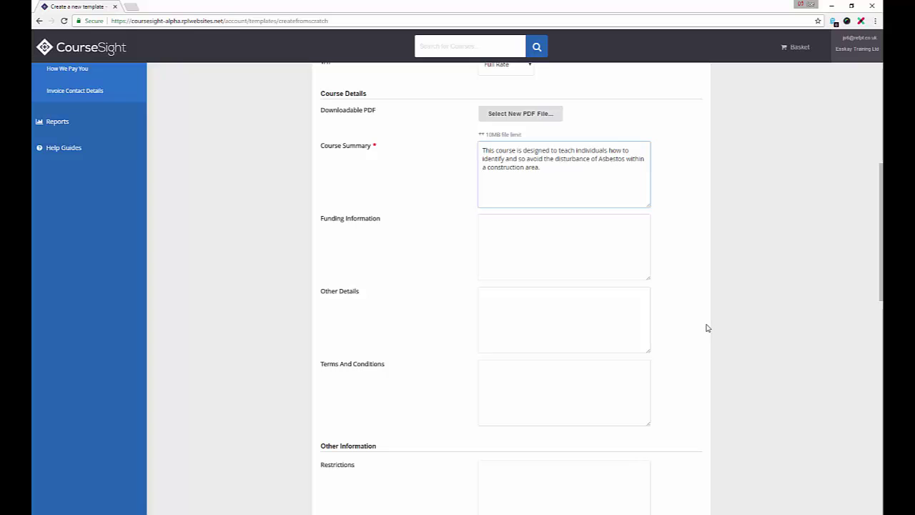
scroll(707, 329, "down", 1)
scroll(707, 329, "down", 3)
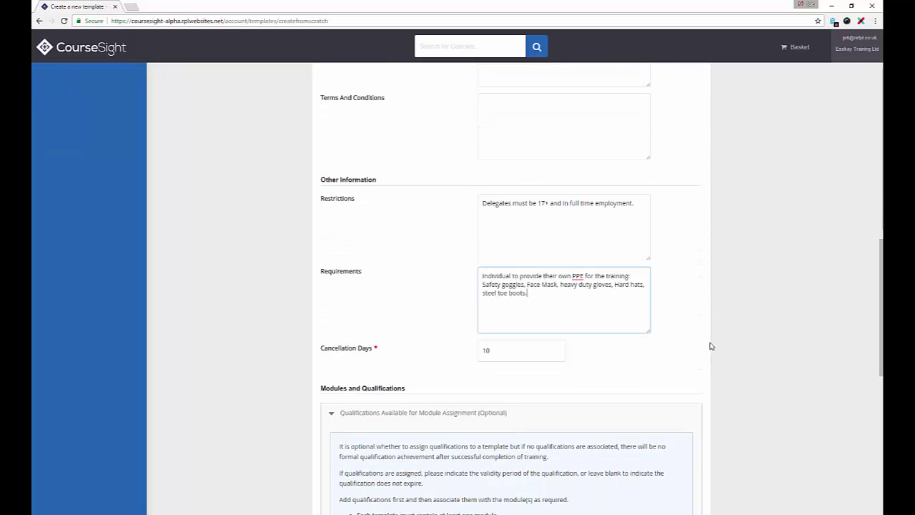
Add a course module named Asbestos Handling to the template
scroll(712, 346, "down", 3)
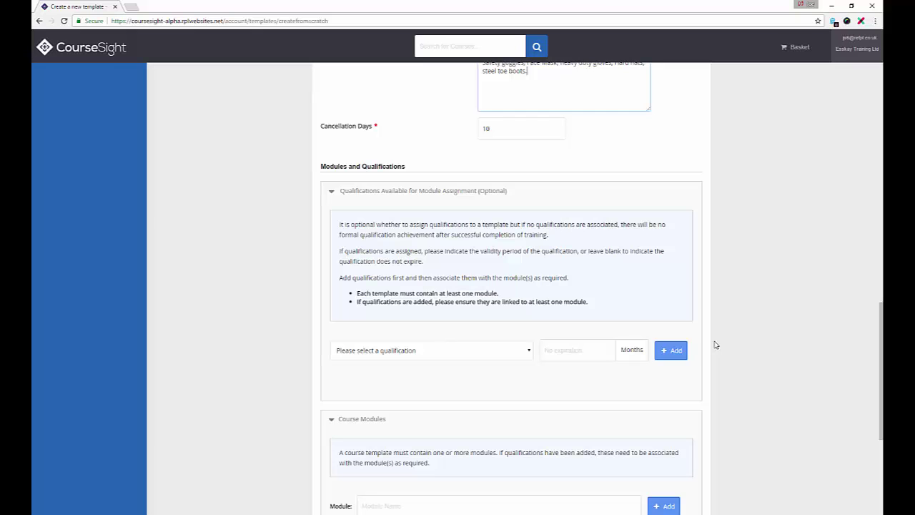
scroll(735, 383, "down", 1)
scroll(736, 384, "down", 1)
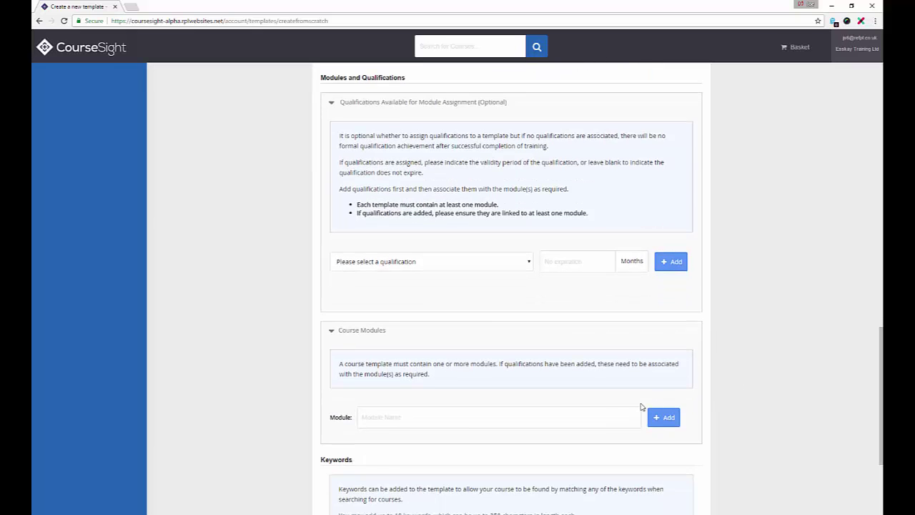
left_click(614, 415)
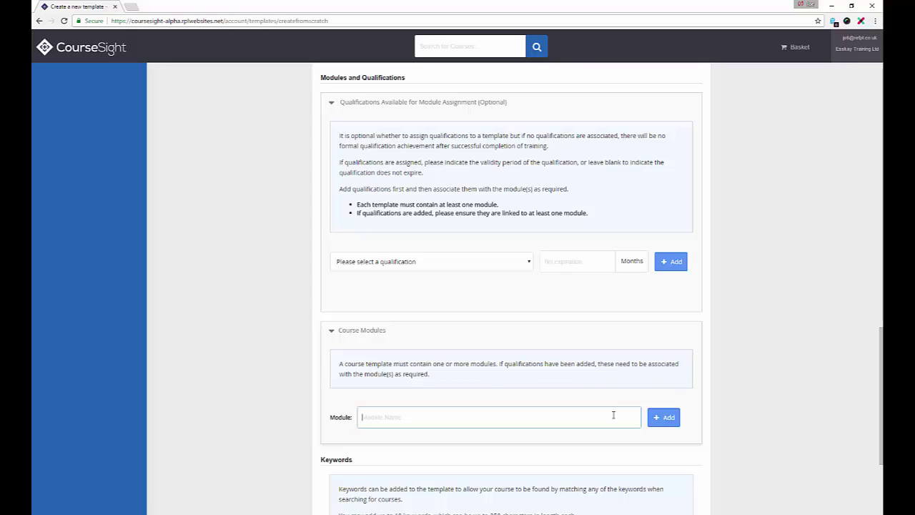
type("Asbestos Handling")
left_click(663, 418)
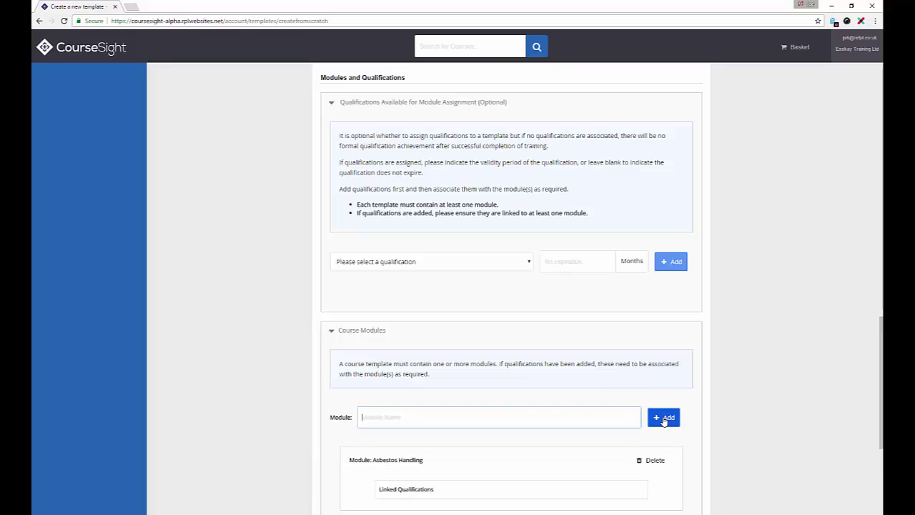
Add the Asbestos Awareness - UKATA qualification without an expiry period and link it to the Asbestos Handling module
scroll(799, 425, "down", 1)
scroll(799, 425, "down", 1)
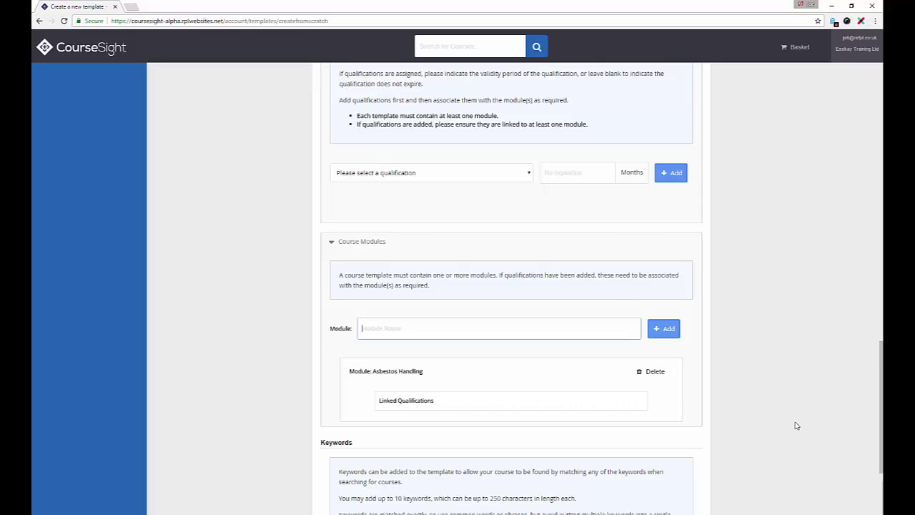
scroll(529, 222, "up", 1)
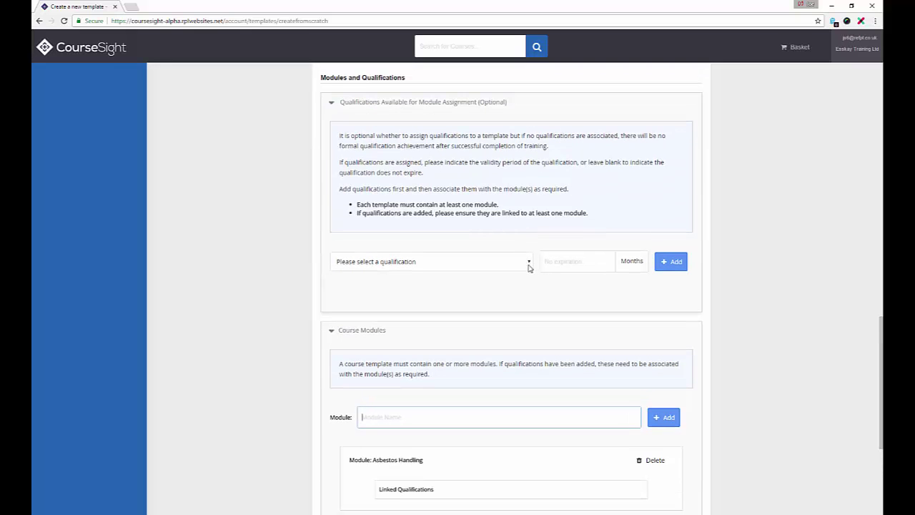
left_click(529, 261)
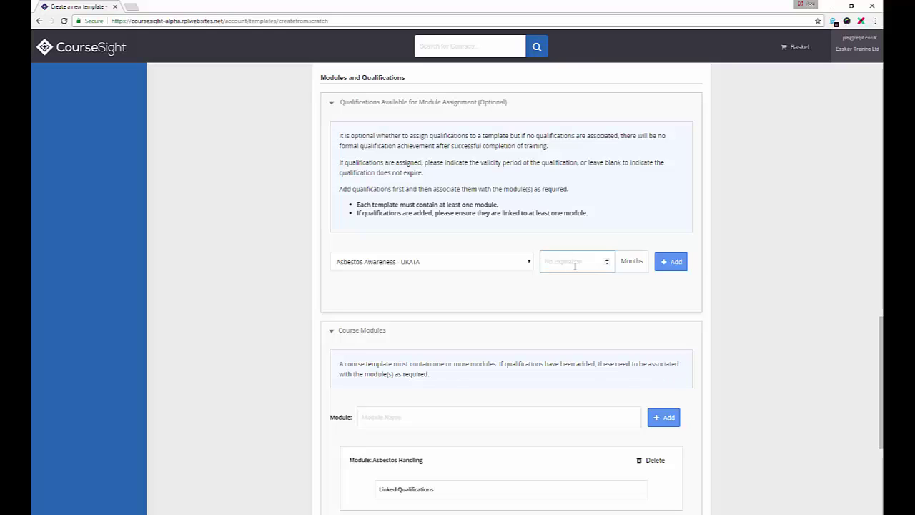
left_click(667, 264)
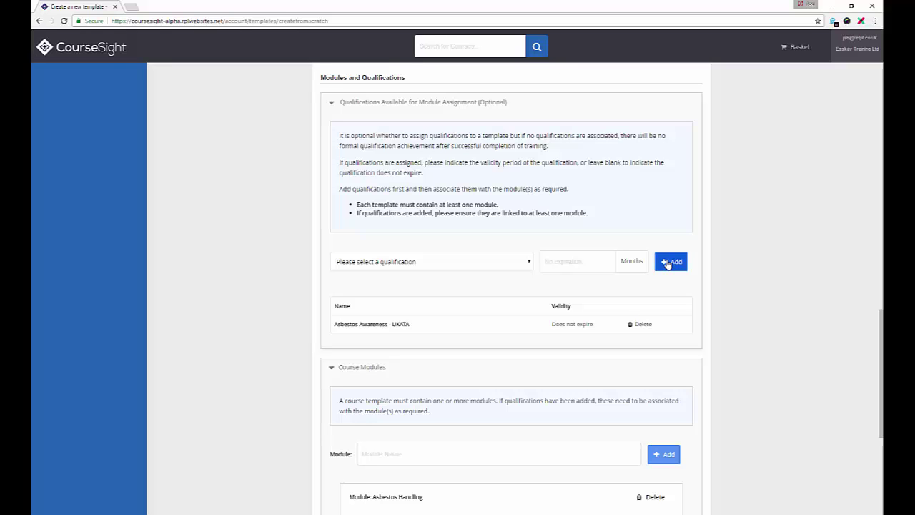
scroll(667, 264, "down", 3)
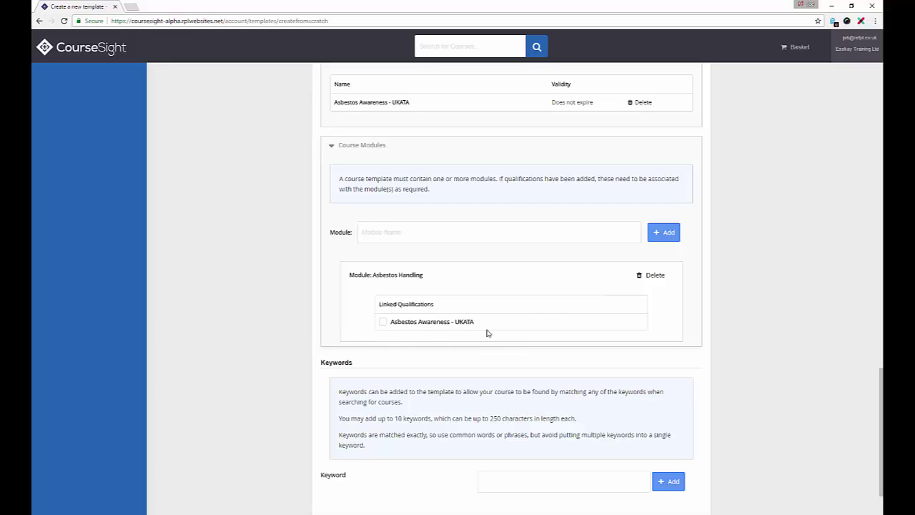
left_click(383, 322)
Add the keywords Handling and Removal to the template and save it
scroll(436, 343, "down", 2)
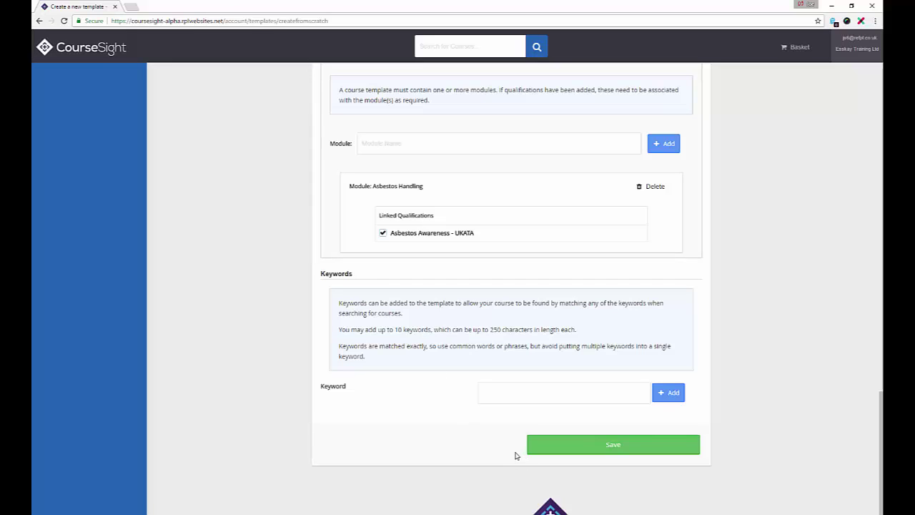
left_click(528, 394)
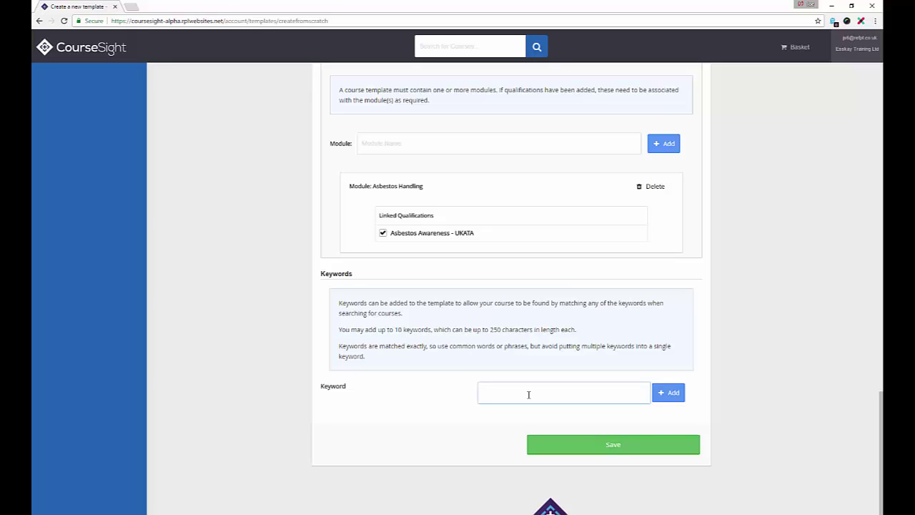
type("Handling")
left_click(674, 392)
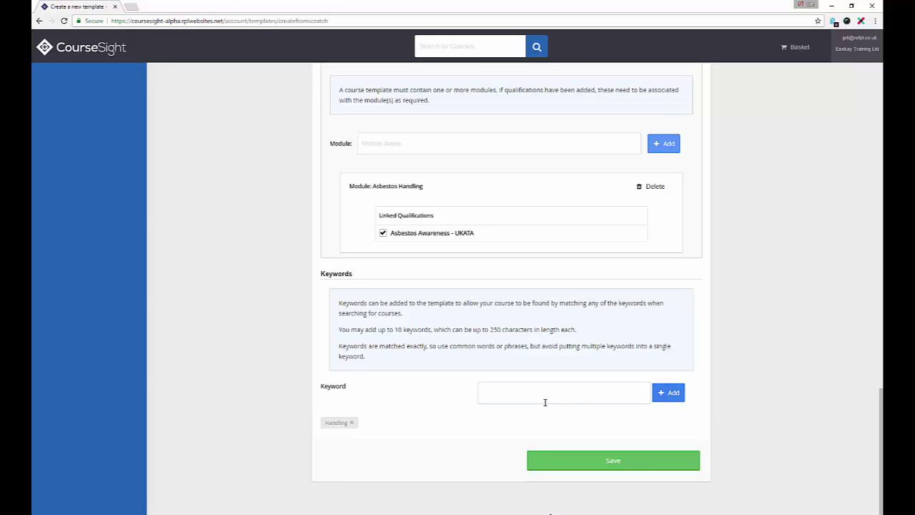
type("Removal")
left_click(666, 396)
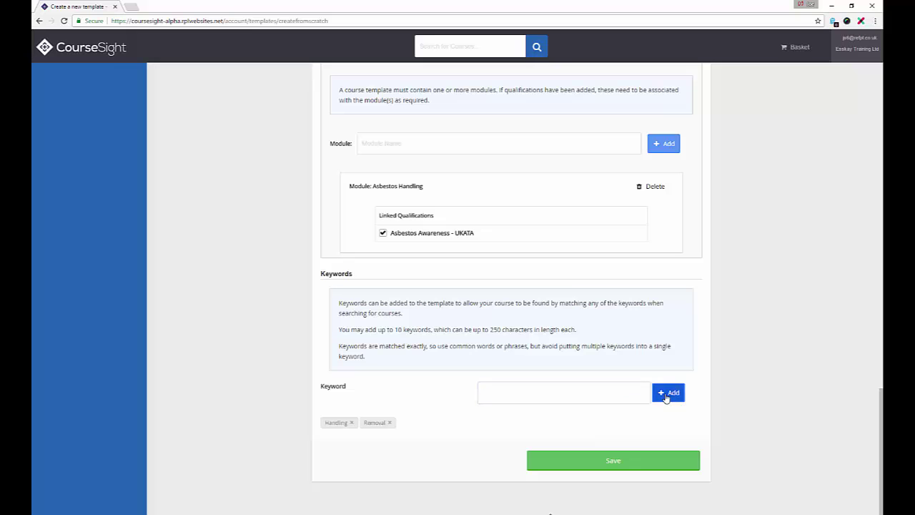
left_click(613, 461)
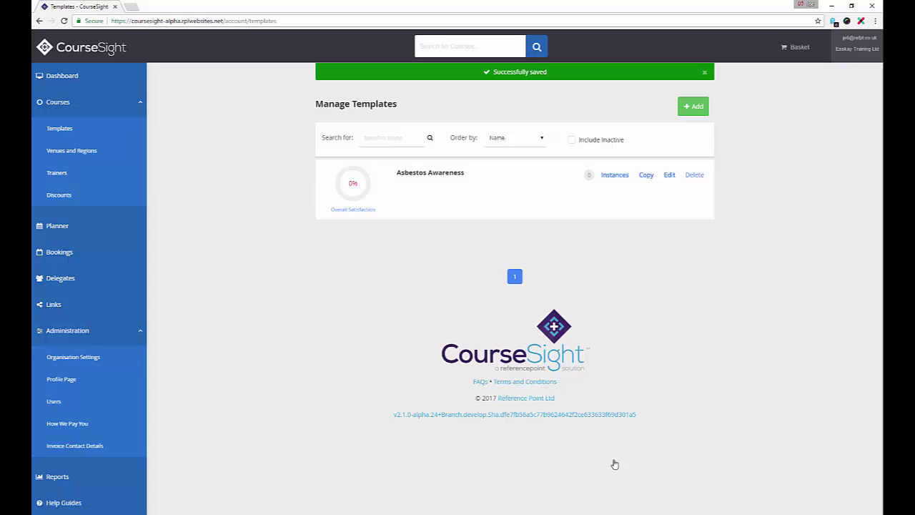
Try the Rolling Start Course delivery window on another from-scratch template, and return to the template list without saving
left_click(688, 106)
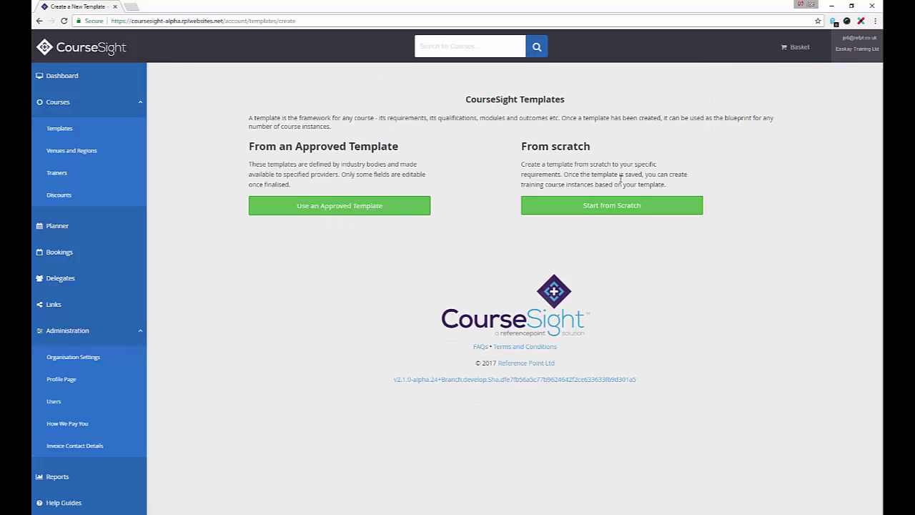
left_click(609, 206)
left_click(601, 260)
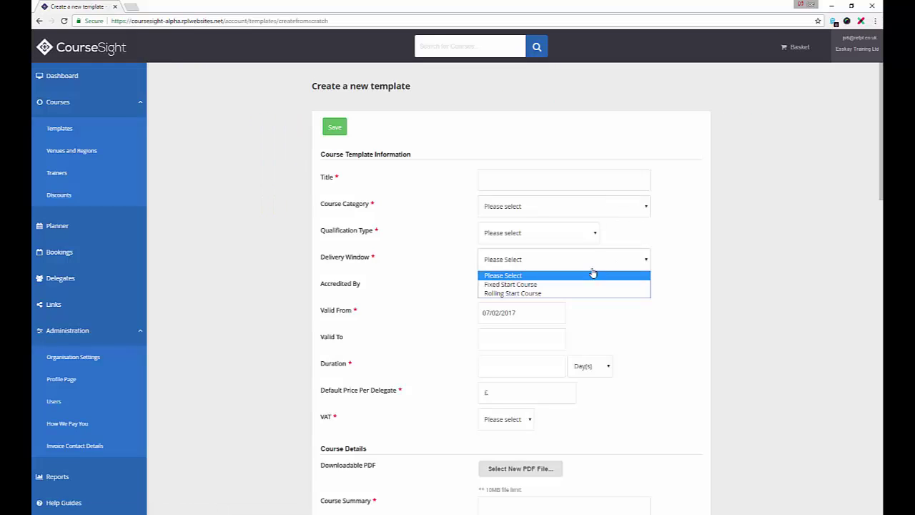
left_click(585, 293)
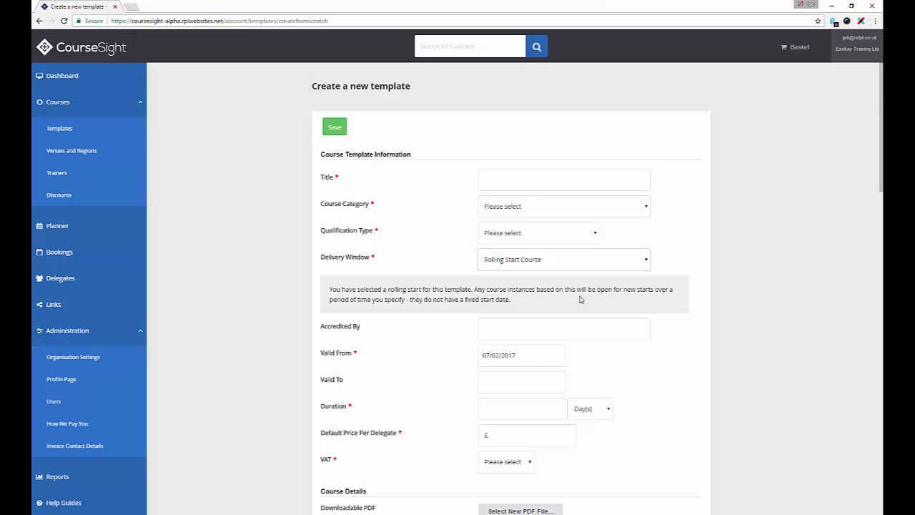
left_click(44, 134)
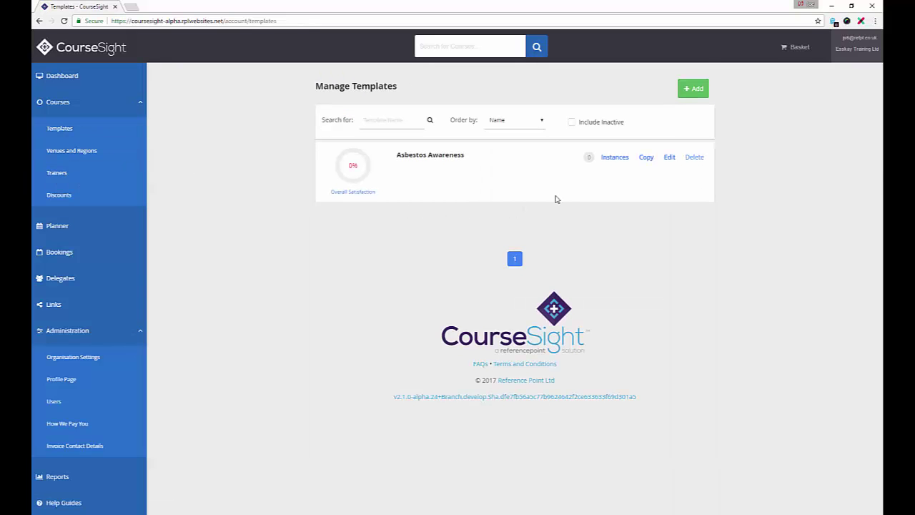
Copy the Asbestos Awareness template, title the copy Asbestos Awareness Copied, and save it with its other details as copied
left_click(644, 160)
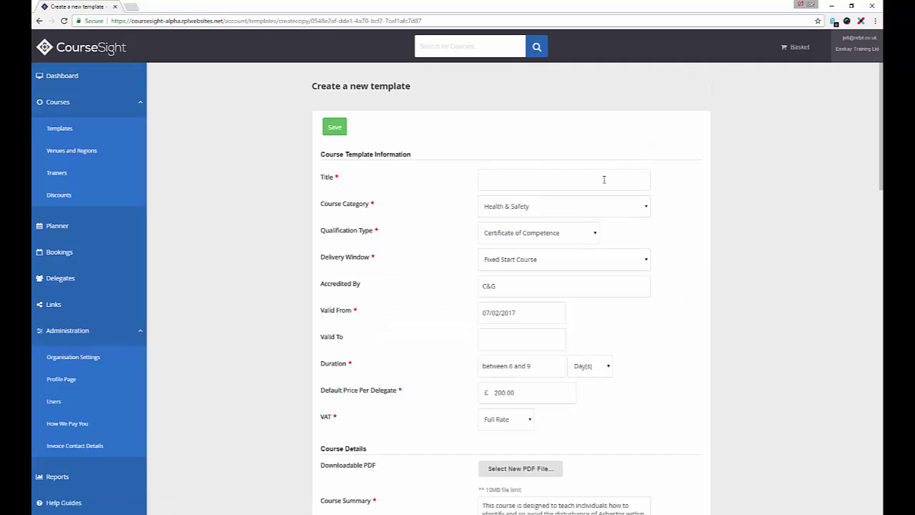
left_click(604, 180)
type("Asbestos Awareness Copied")
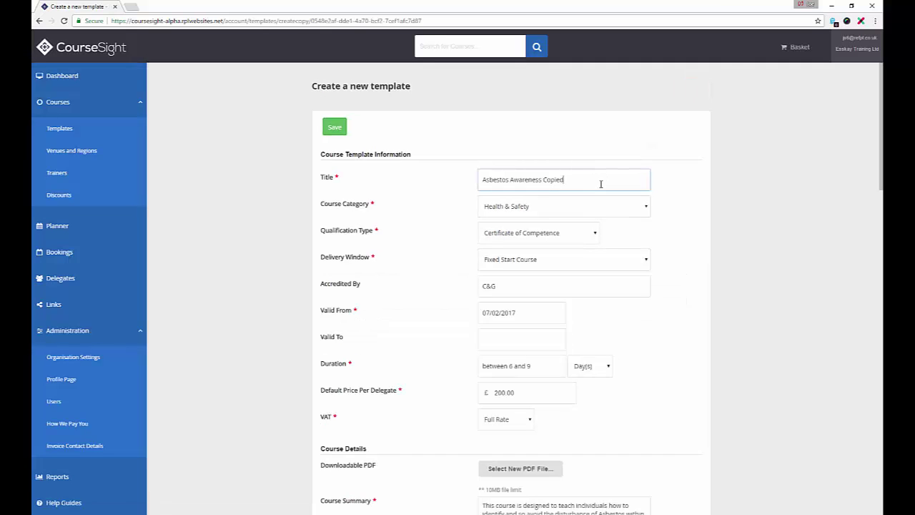
scroll(601, 184, "down", 3)
scroll(601, 188, "down", 5)
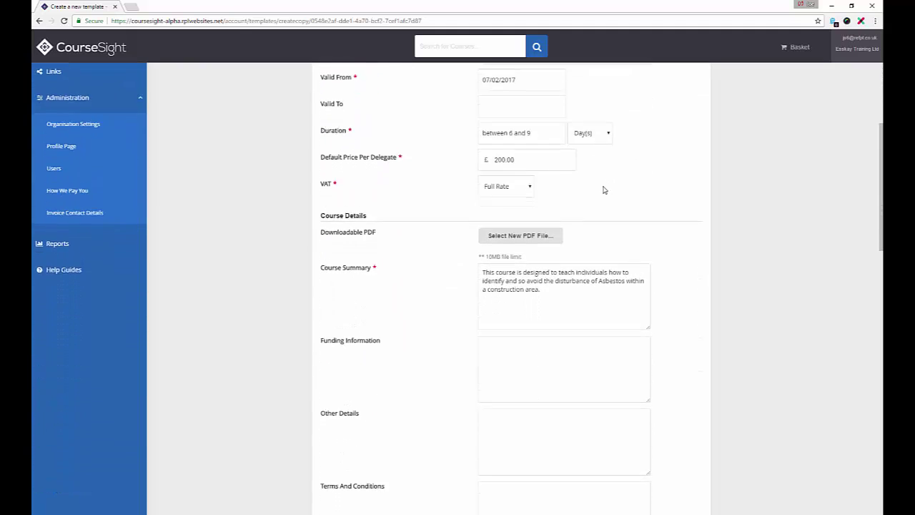
scroll(727, 302, "down", 5)
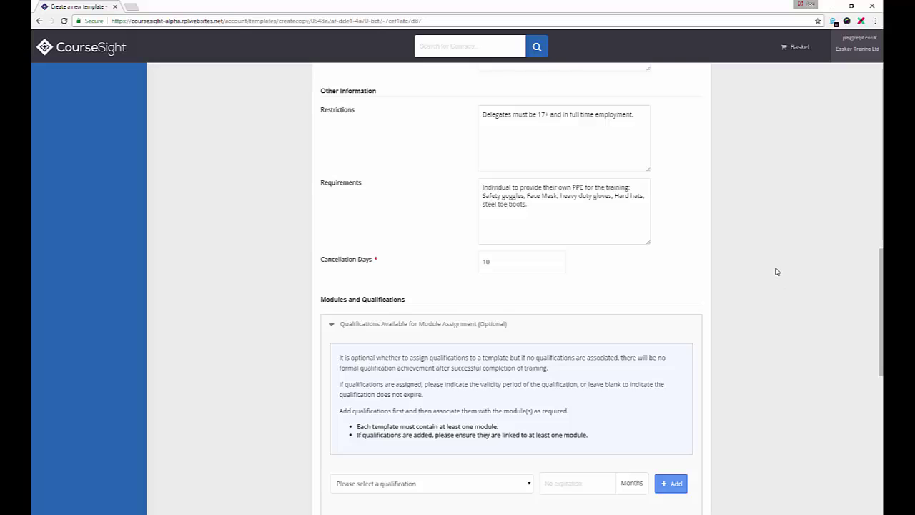
scroll(777, 272, "down", 6)
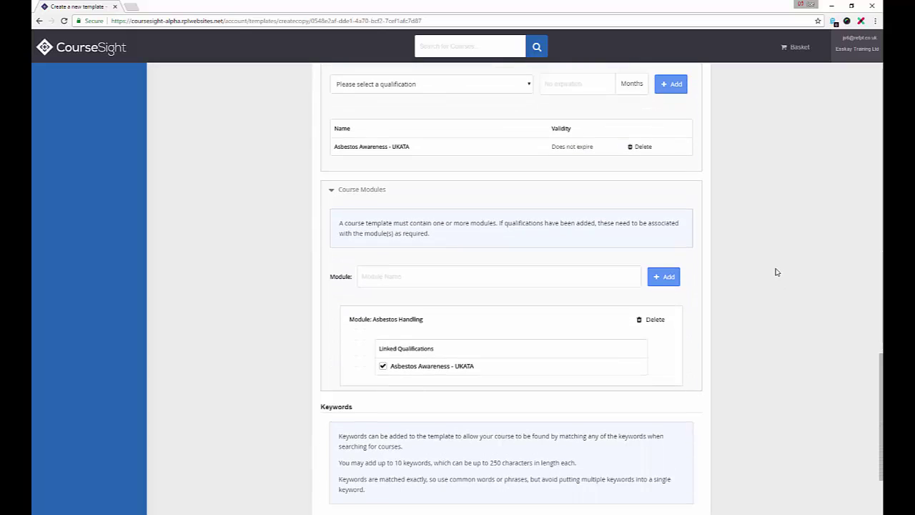
scroll(776, 275, "down", 3)
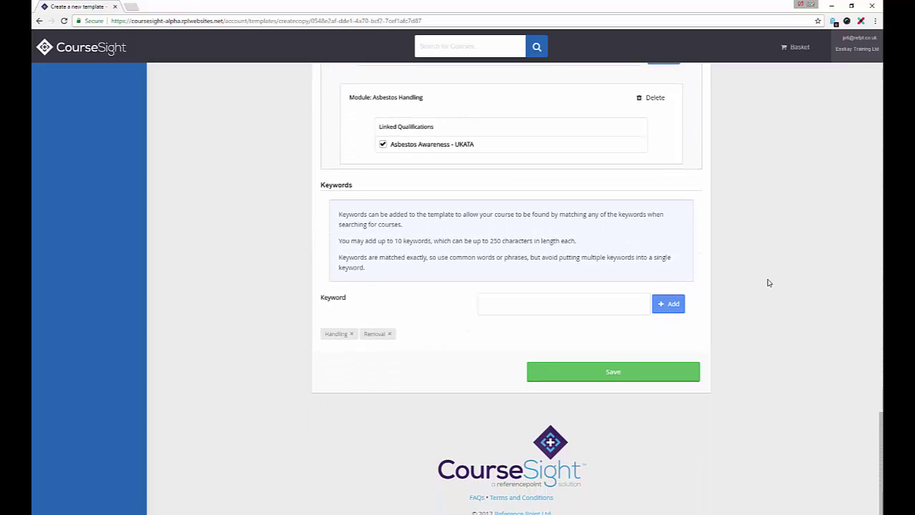
left_click(613, 375)
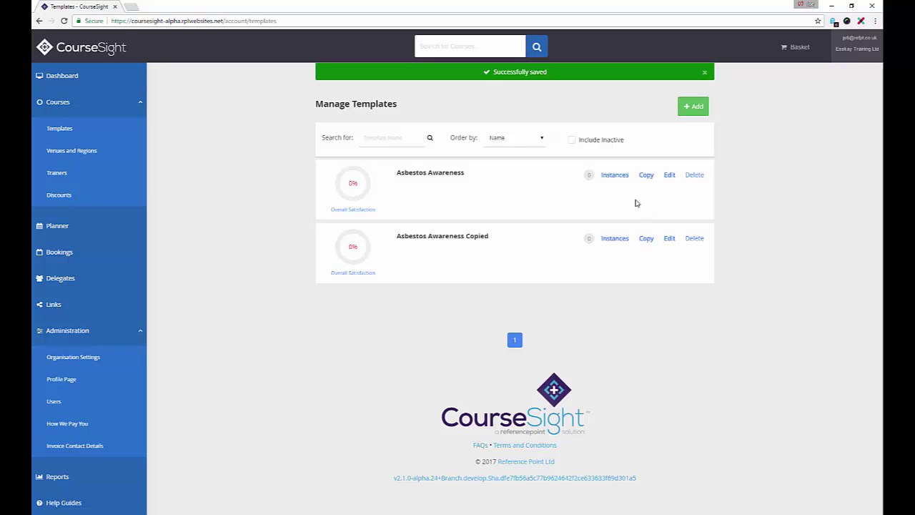
Create a new course instance of the original Asbestos Awareness template and set its capacity to 10
left_click(615, 175)
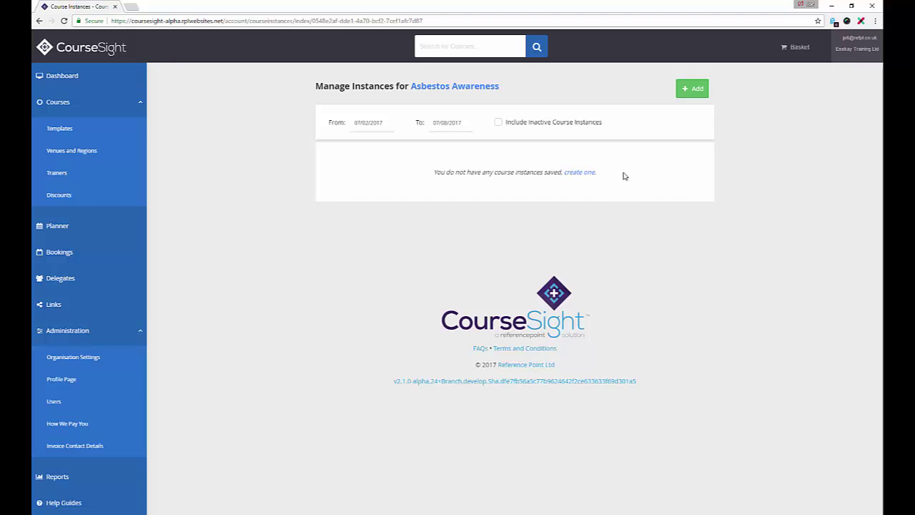
left_click(693, 90)
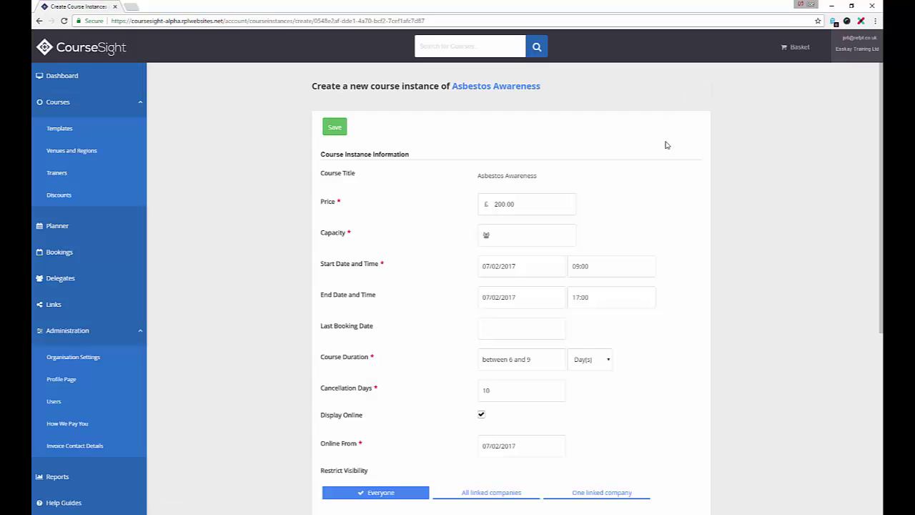
scroll(683, 198, "down", 1)
left_click(546, 189)
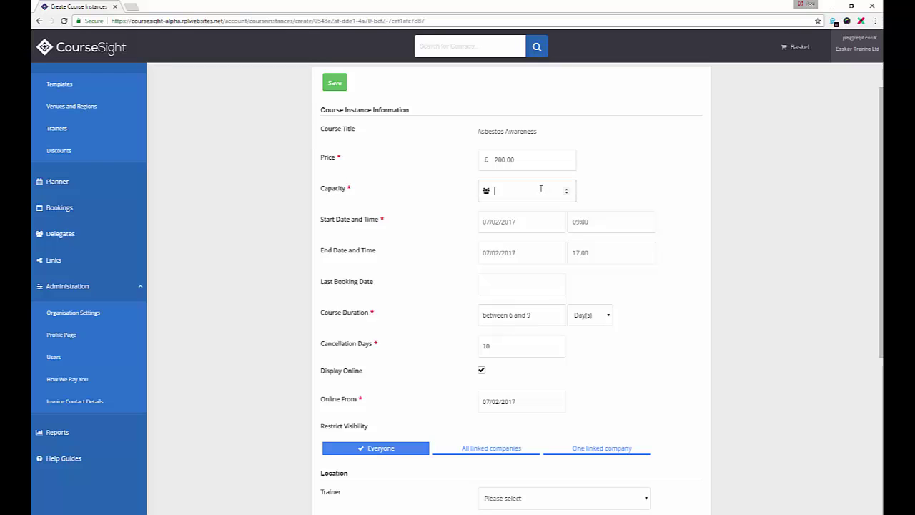
type("10")
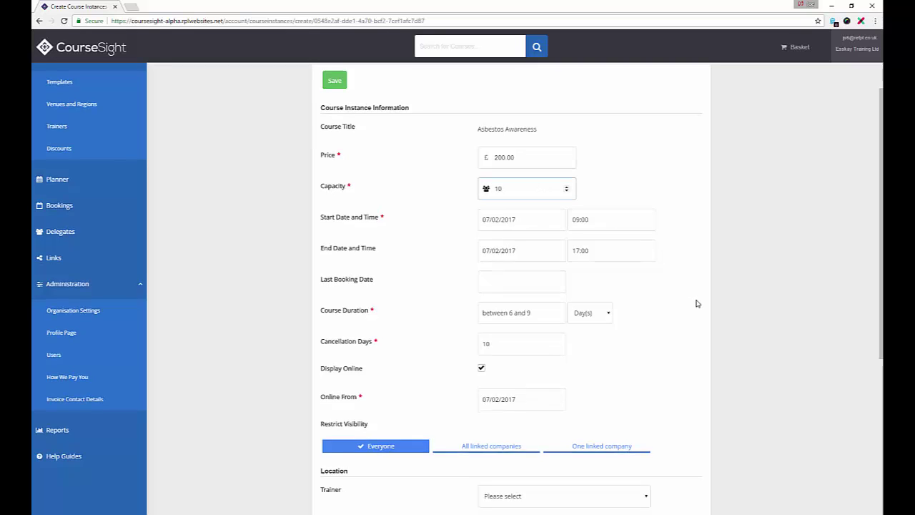
Assign the available trainer to the course instance and set its delivery method to Face To Face
scroll(698, 304, "down", 2)
scroll(697, 304, "down", 2)
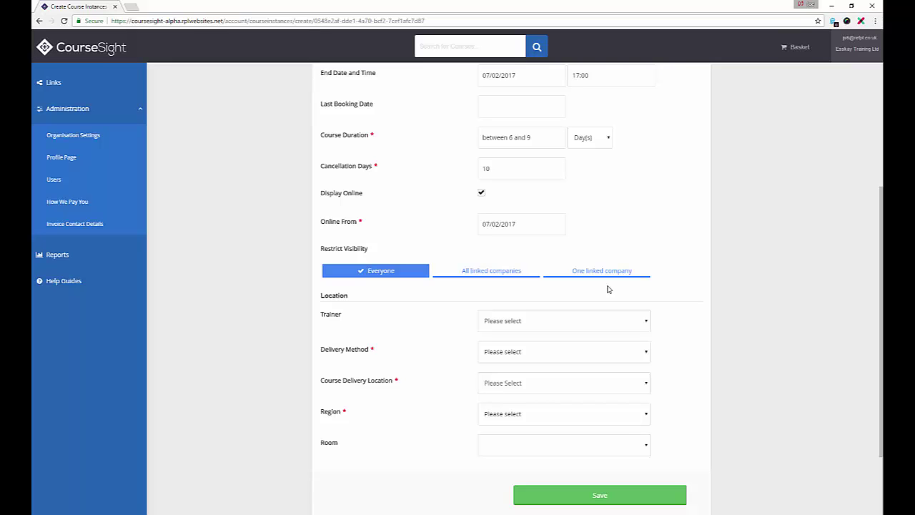
left_click(582, 321)
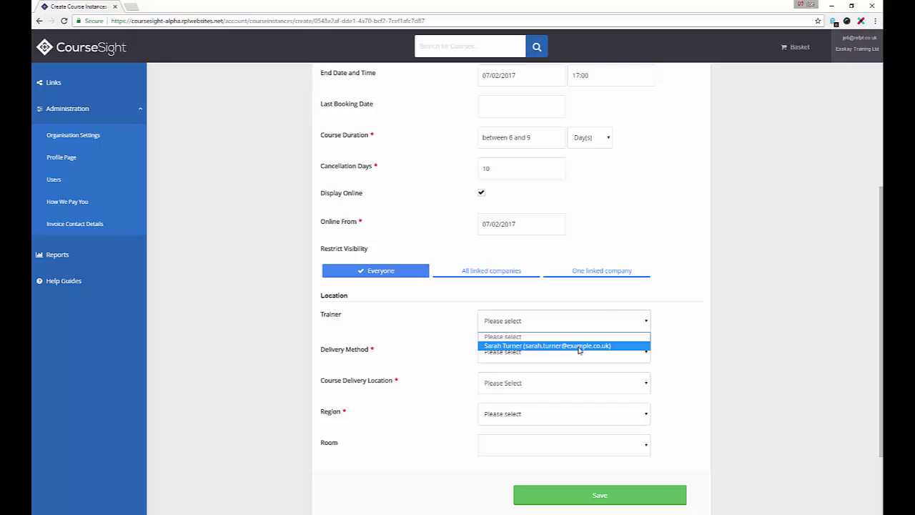
left_click(579, 346)
left_click(579, 350)
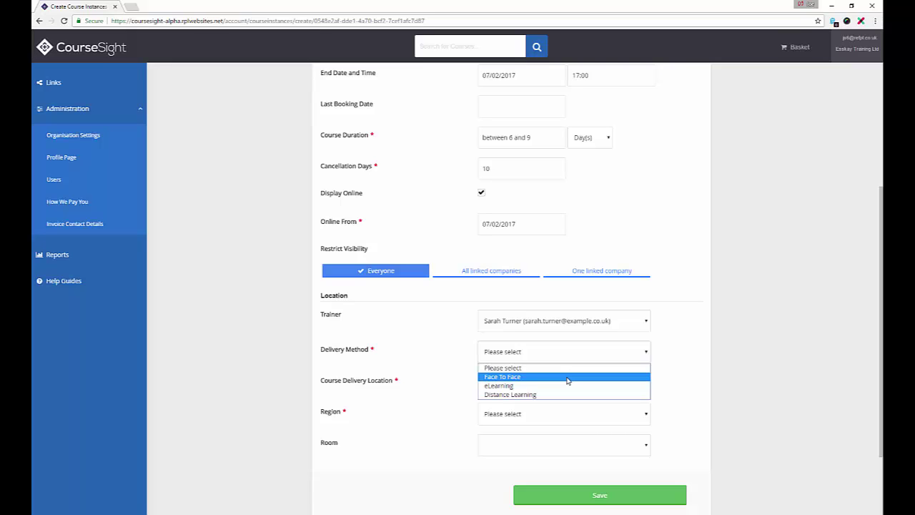
left_click(567, 377)
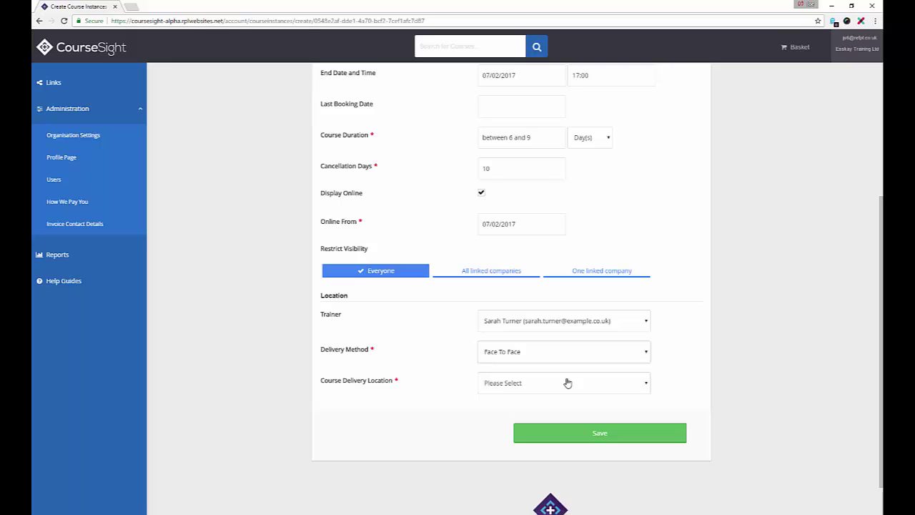
Try the Delivered at Provider Site and Delivered at Client Site options for the course delivery location
left_click(567, 383)
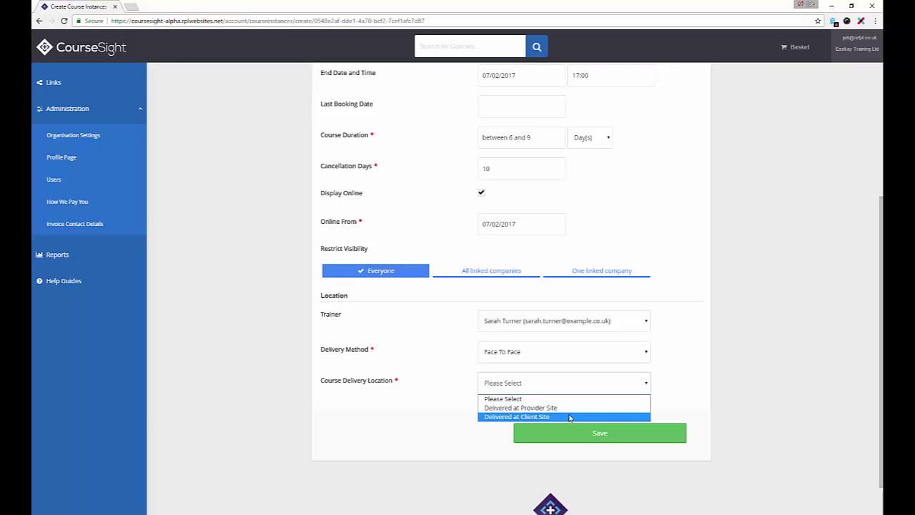
left_click(568, 408)
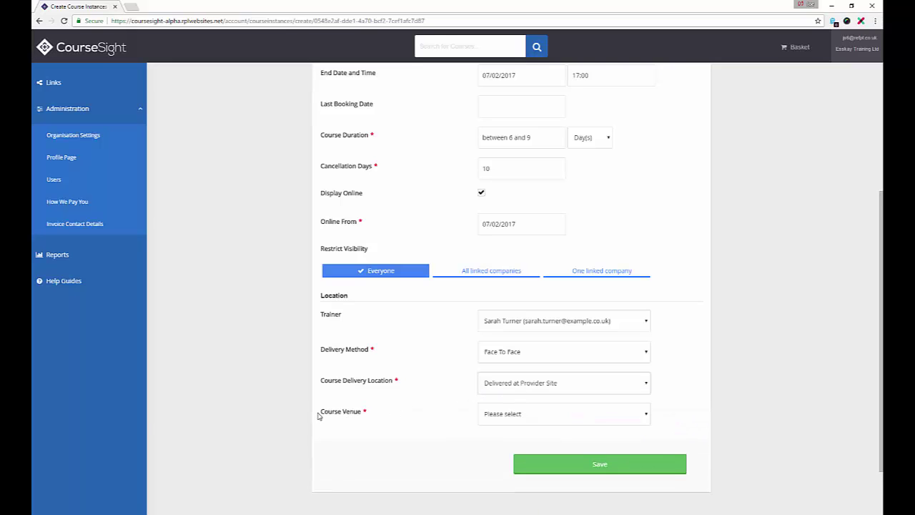
left_click(559, 389)
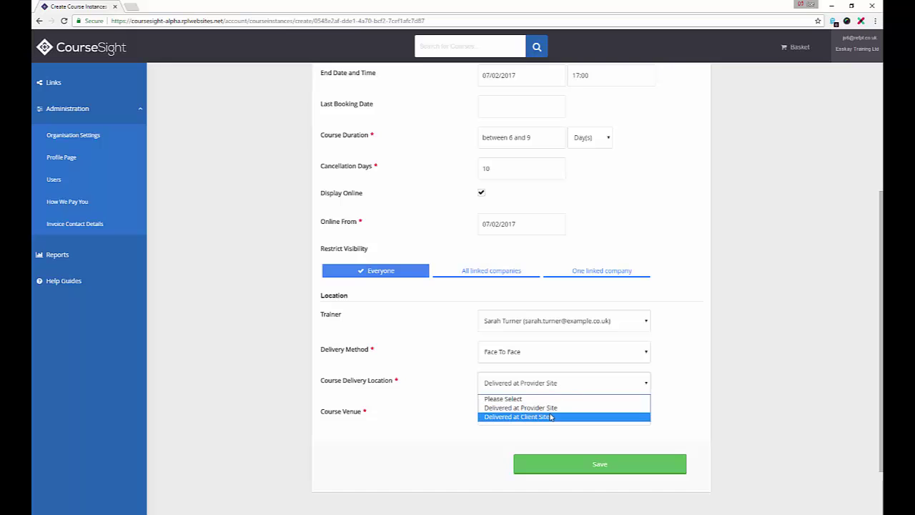
left_click(551, 417)
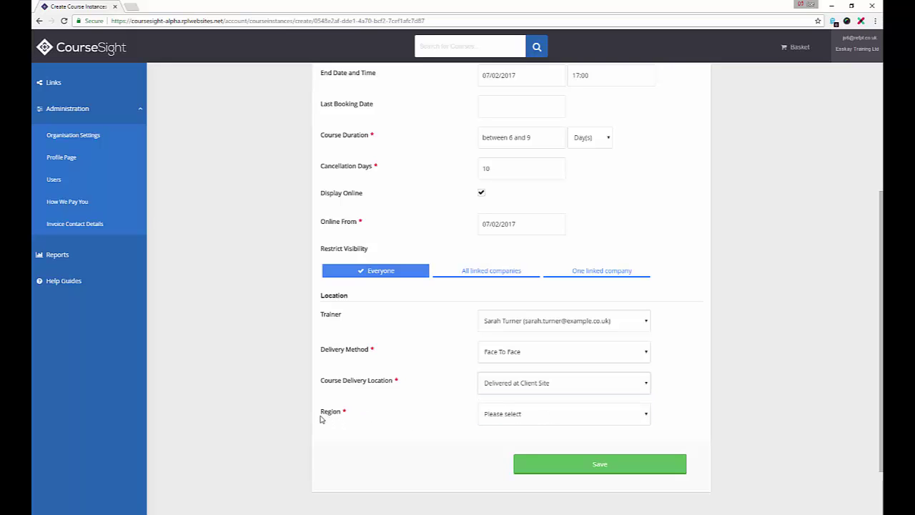
Set the delivery location to Delivered at Provider Site with venue Building 6 and room Training Room, and save the course instance
left_click(503, 394)
left_click(547, 414)
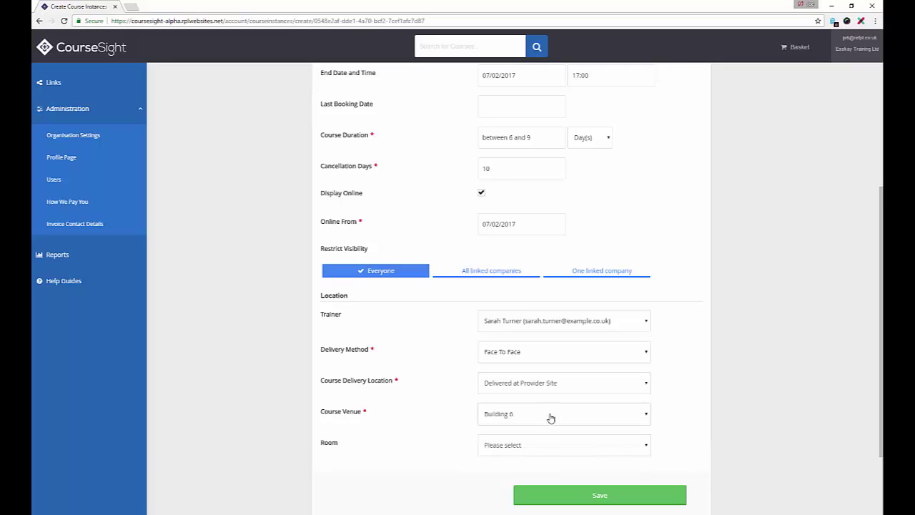
left_click(548, 455)
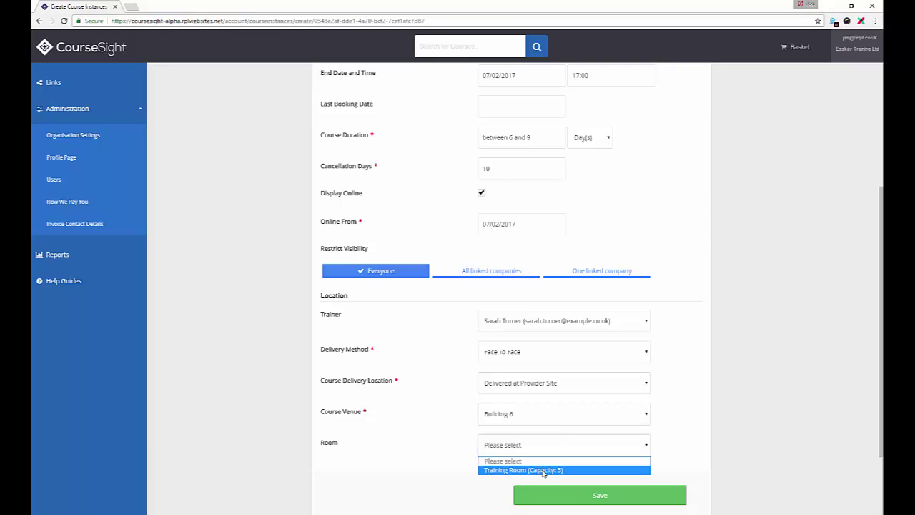
left_click(554, 468)
scroll(751, 405, "down", 2)
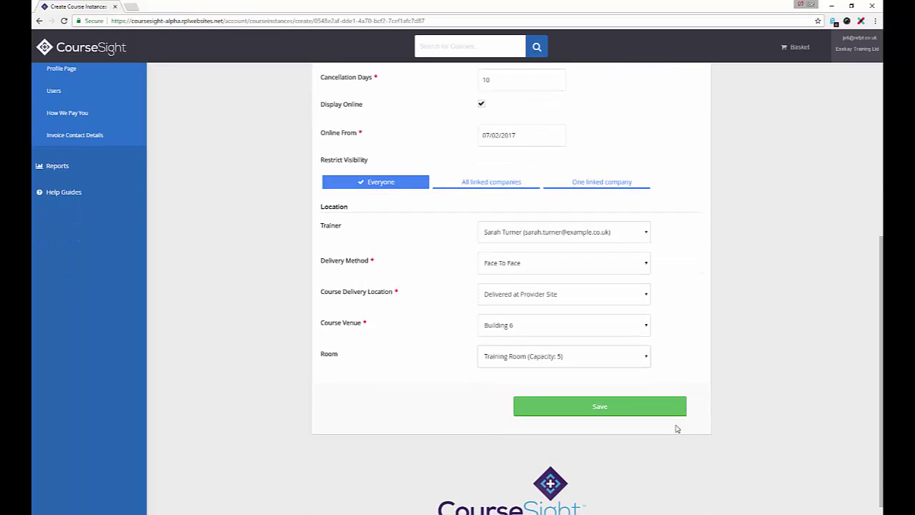
left_click(598, 409)
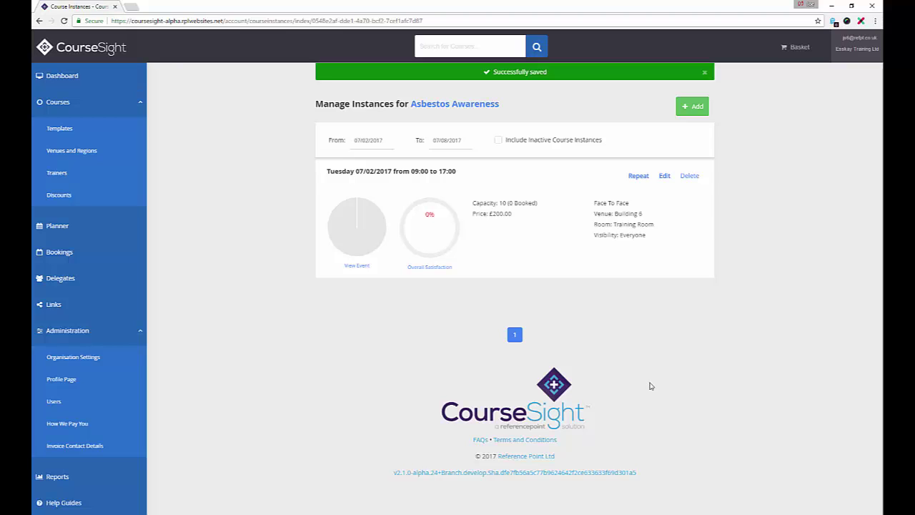
Search the public course listings for Asbestos Awareness
left_click(459, 46)
type("Asbestos A")
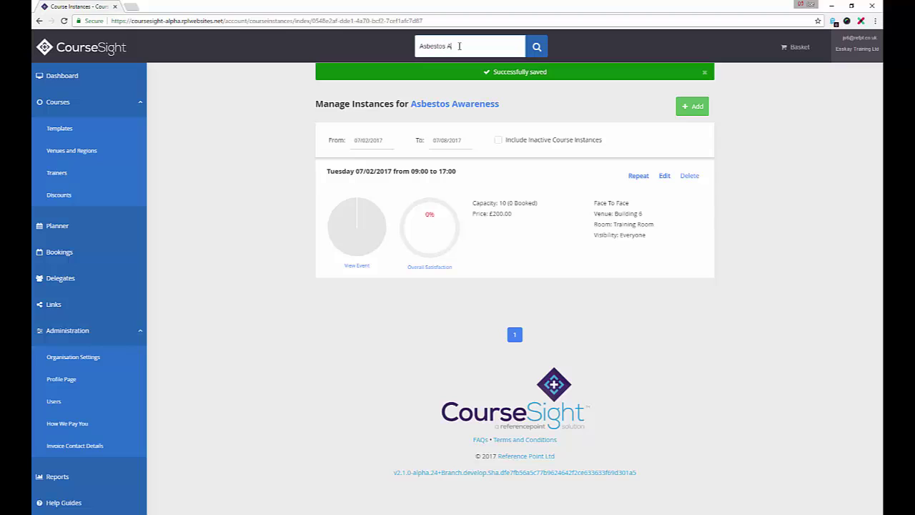
type("wareness")
key("Return")
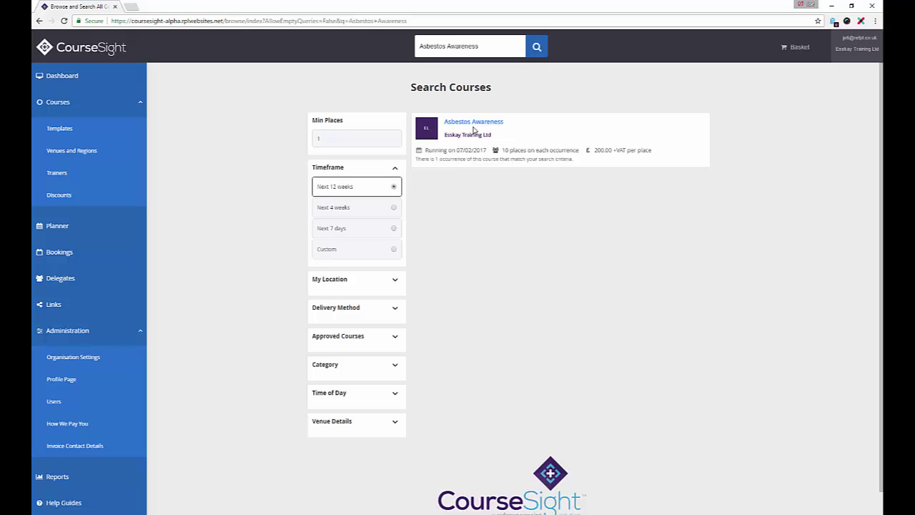
Repeat the 07/02/2017 Asbestos Awareness instance on 16, 23, 30 March, 7, 14, 21 December 2017 and 4, 11, 18 January 2018, and save
left_click(68, 131)
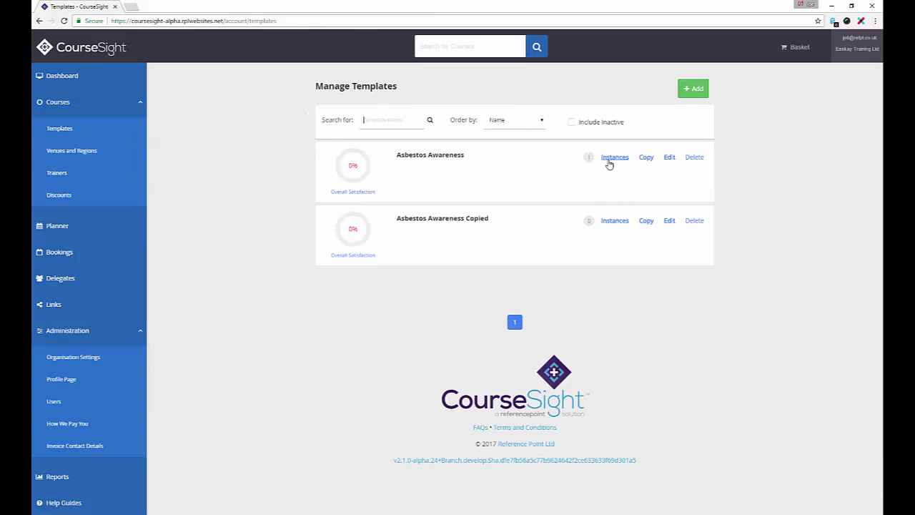
left_click(609, 160)
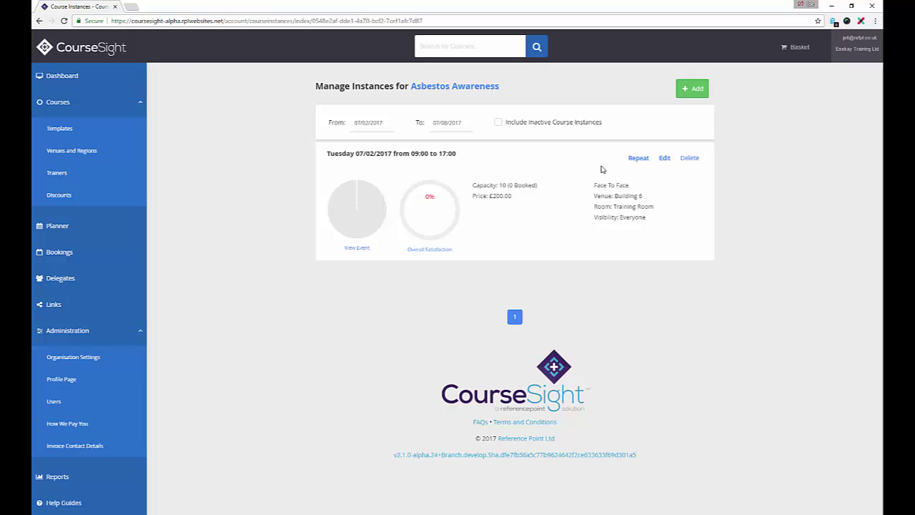
left_click(637, 160)
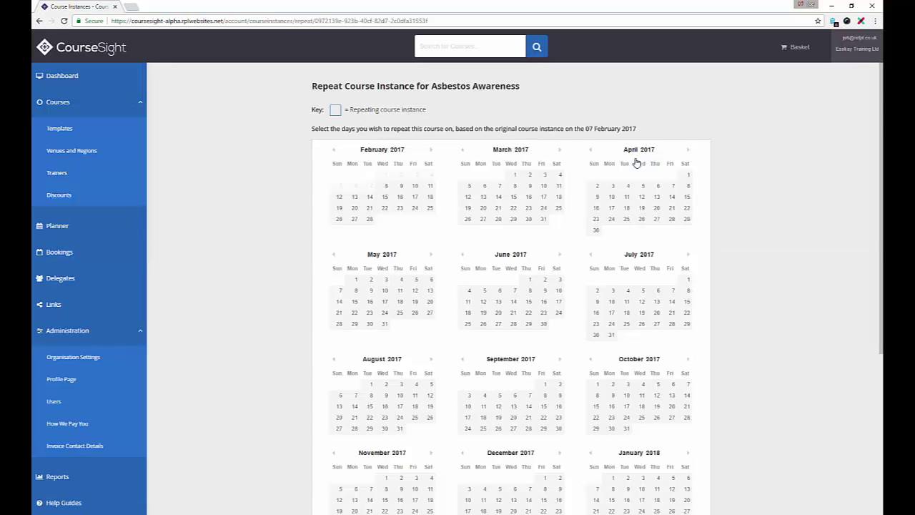
left_click(527, 200)
left_click(528, 208)
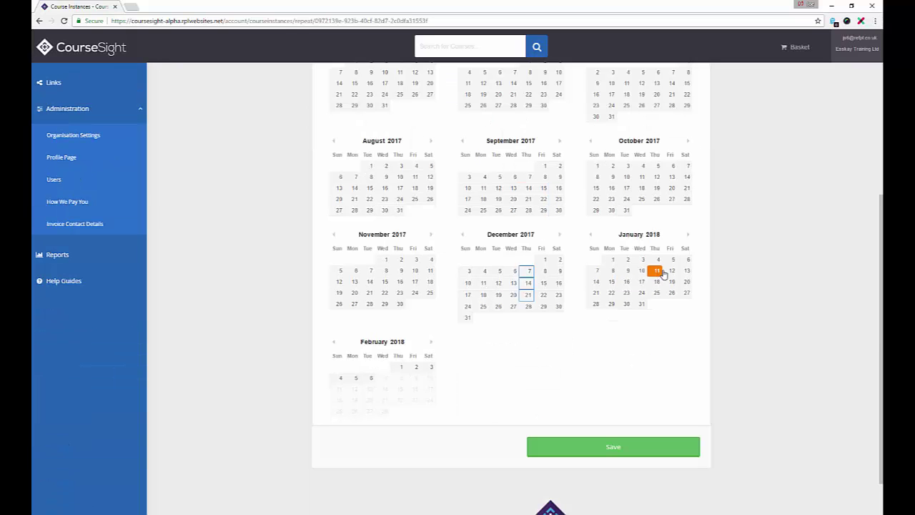
left_click(657, 271)
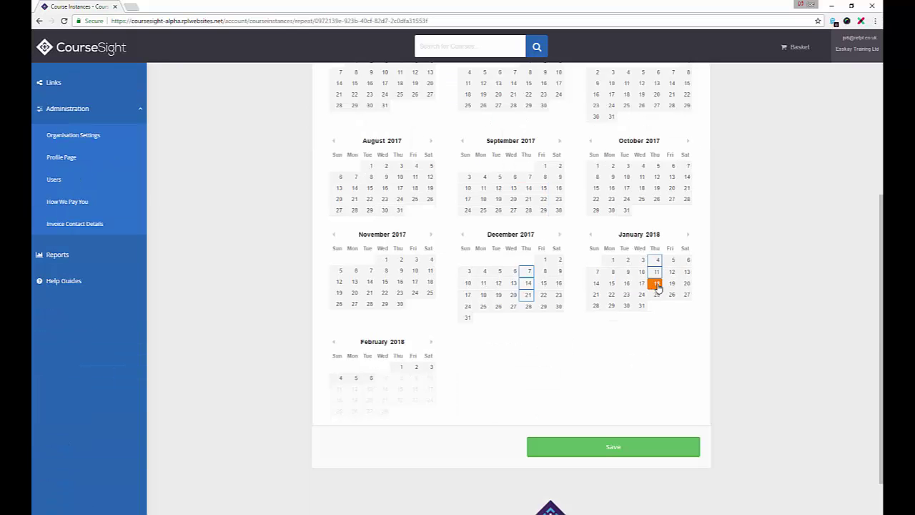
left_click(657, 284)
left_click(613, 450)
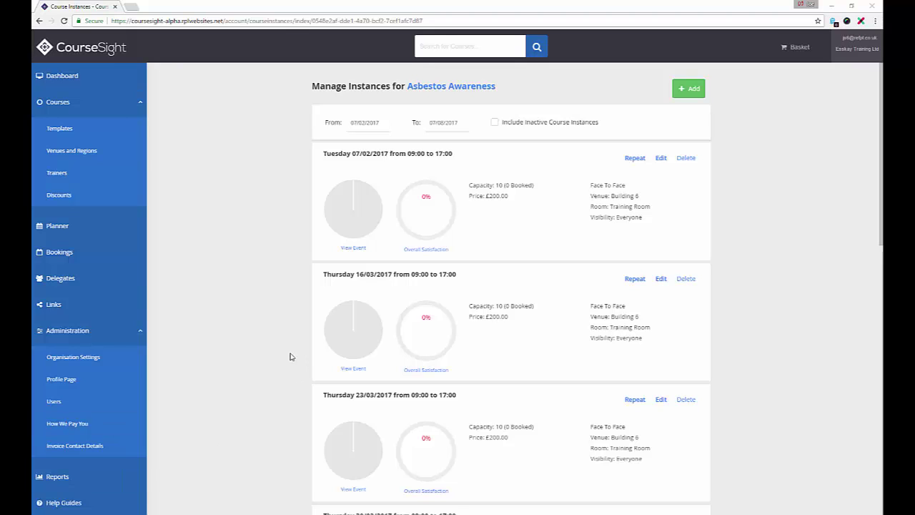
Review the February and March 2017 months in the planner, and open the Asbestos Awareness event on 7 February
left_click(74, 227)
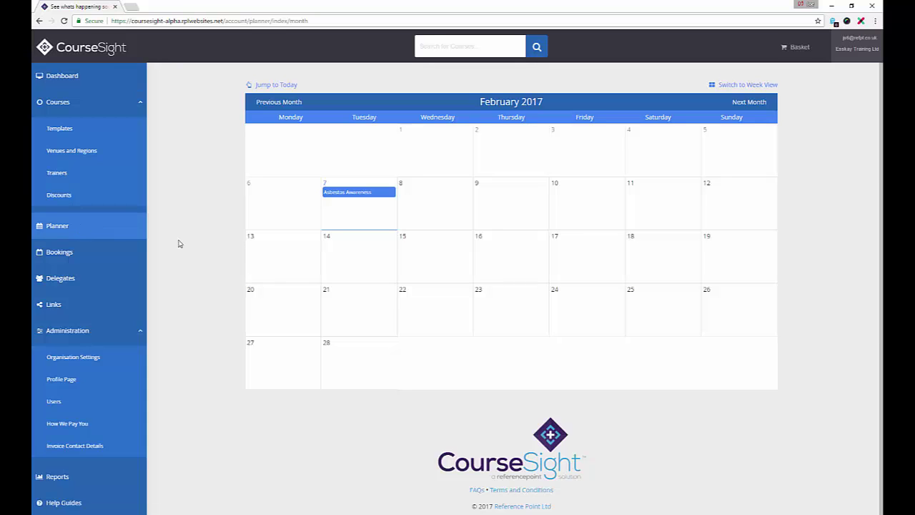
left_click(749, 104)
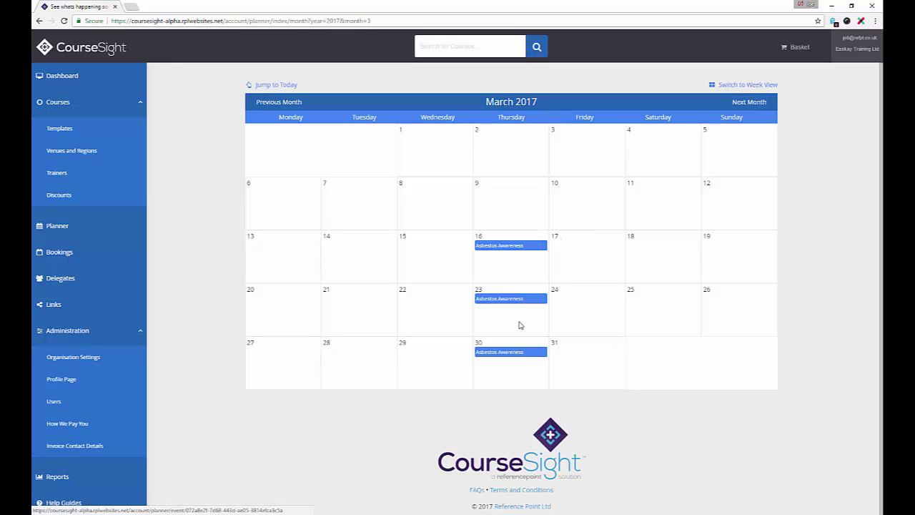
left_click(280, 104)
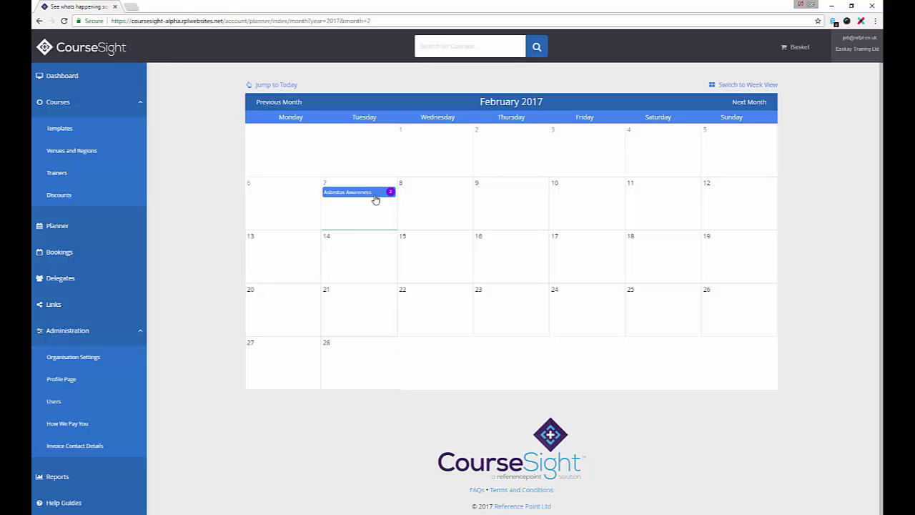
left_click(375, 200)
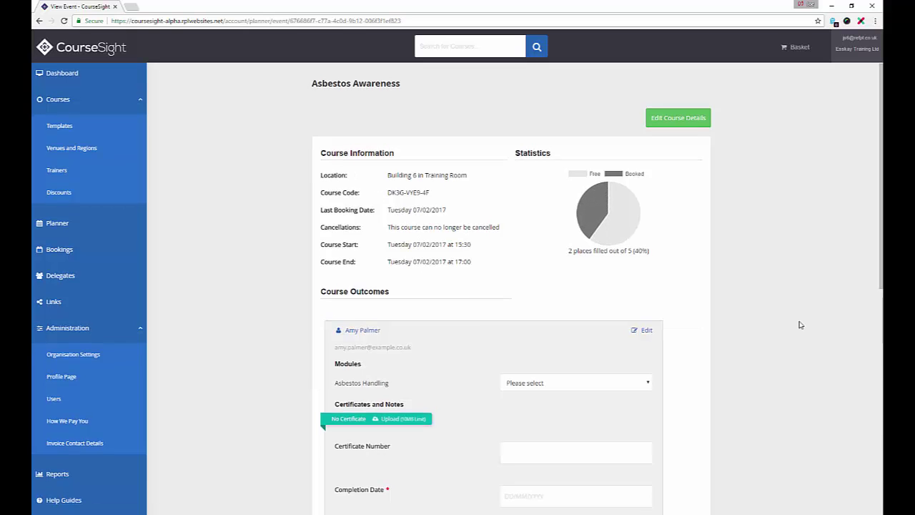
Record the first delegate's Asbestos Handling outcome as Attended and achieved with completion date 07/02/2017, save it and mark it complete
scroll(794, 323, "down", 3)
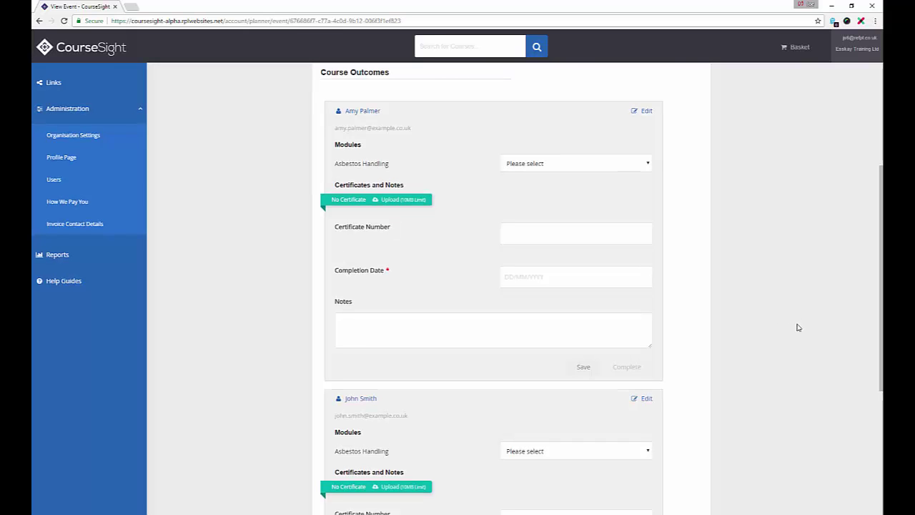
left_click(647, 165)
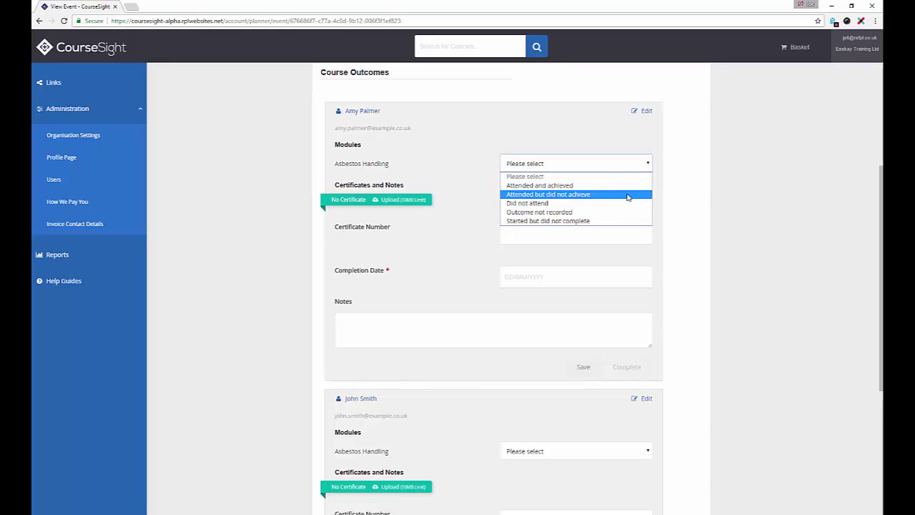
left_click(627, 186)
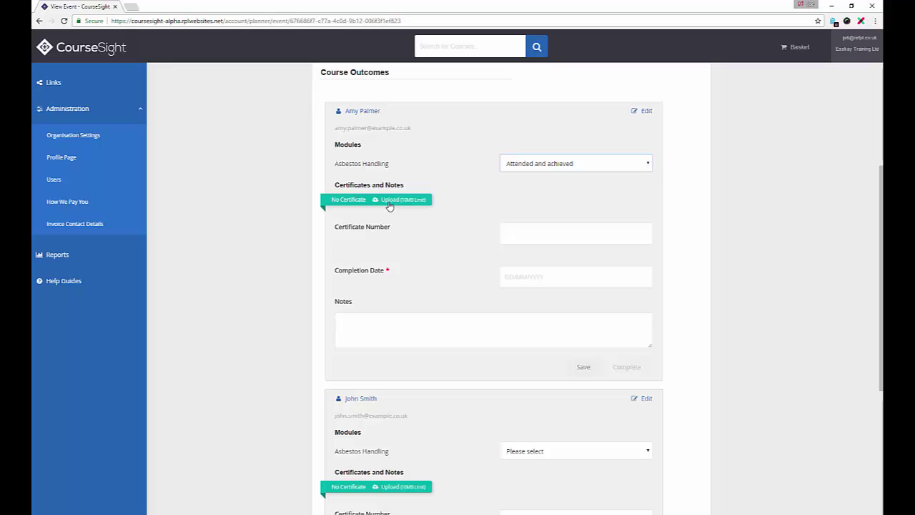
left_click(521, 275)
left_click(538, 327)
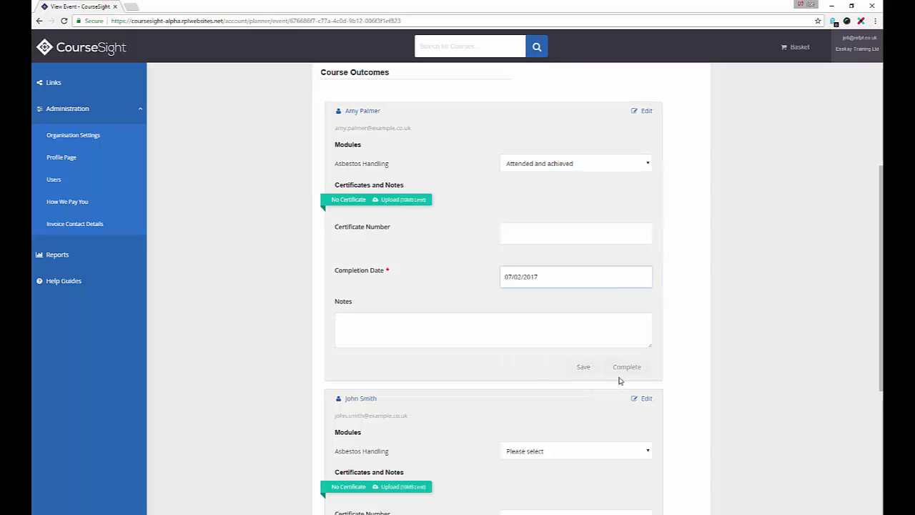
left_click(580, 370)
left_click(581, 368)
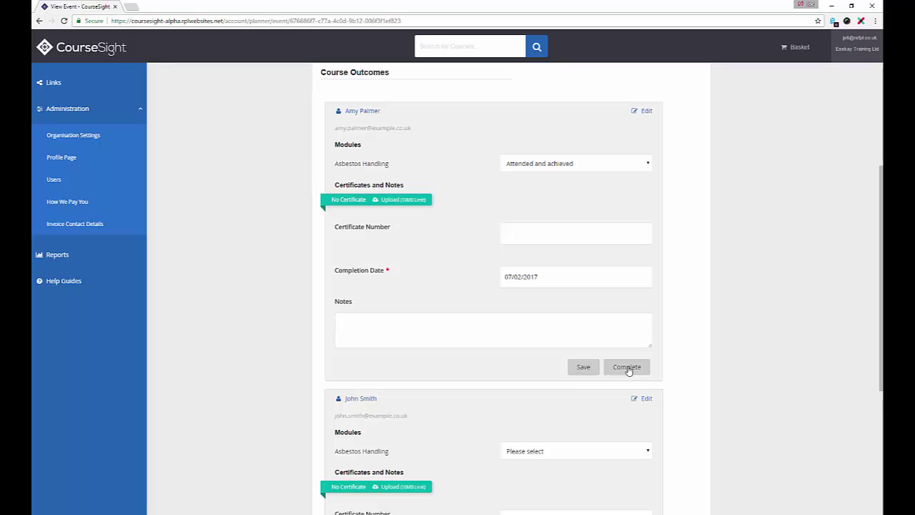
left_click(628, 368)
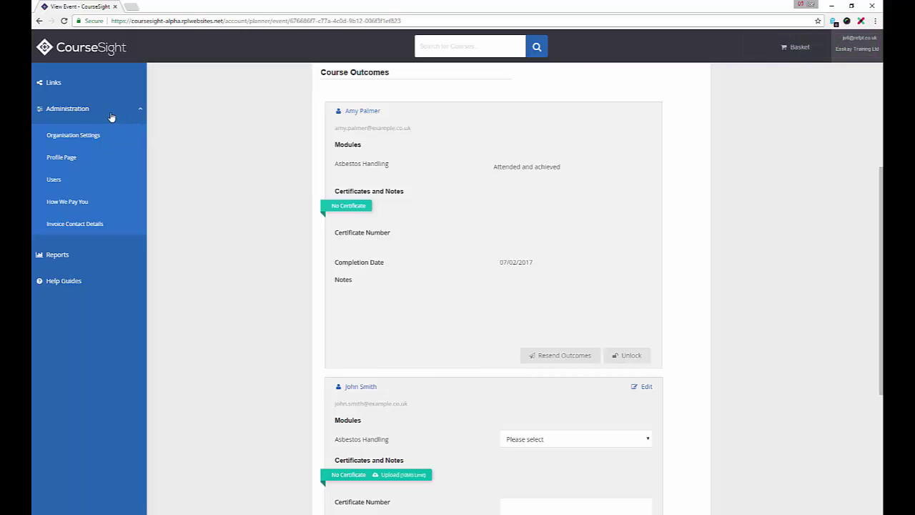
Review the overall satisfaction survey scores of the Asbestos Awareness template, and return to the dashboard
scroll(198, 147, "up", 4)
left_click(71, 130)
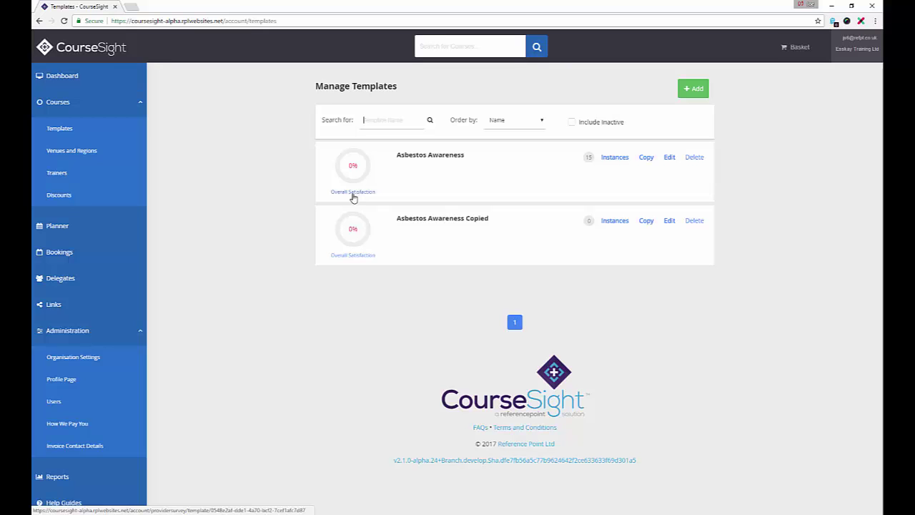
left_click(352, 193)
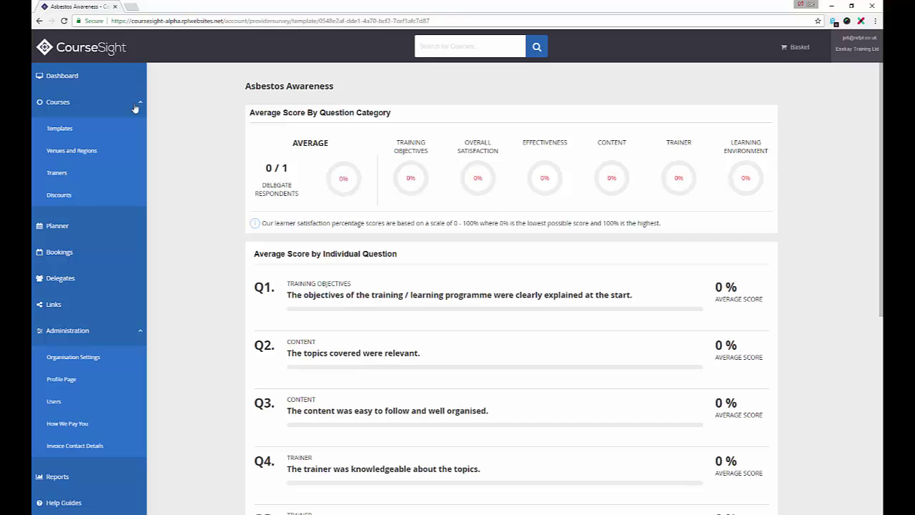
left_click(75, 81)
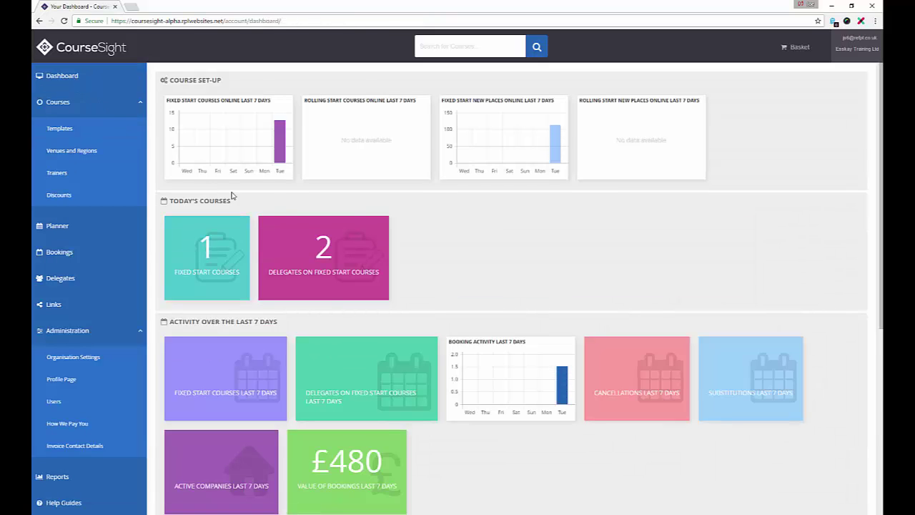